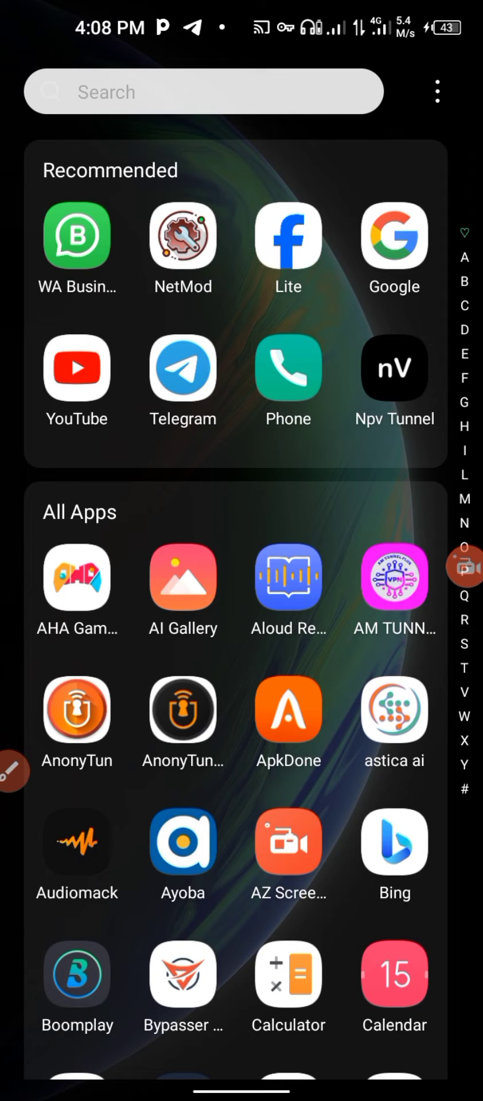
Launch the NetMod app from the Recommended row of the app drawer.
left_click(9, 770)
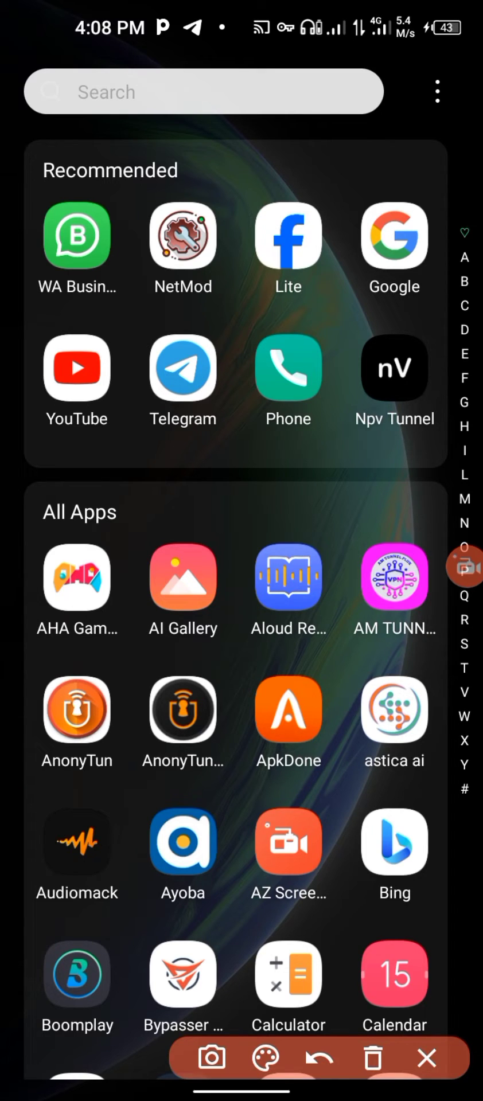
mouse_move(127, 185)
left_mouse_down()
mouse_move(133, 304)
mouse_move(252, 255)
mouse_move(241, 195)
mouse_move(129, 184)
left_mouse_up()
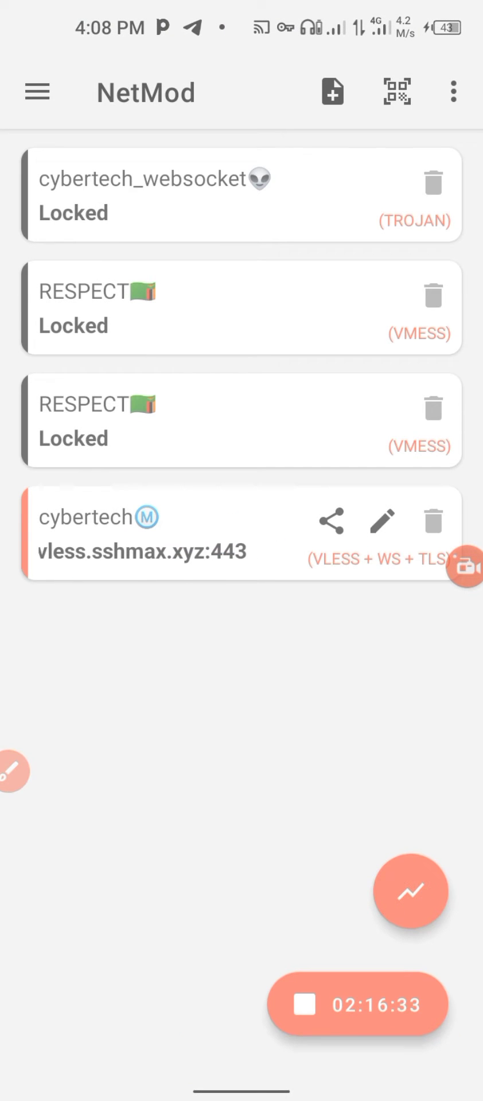
Open the cybertech config's share options and choose Clipboard.
left_click(21, 770)
left_click_drag(320, 486, 351, 488)
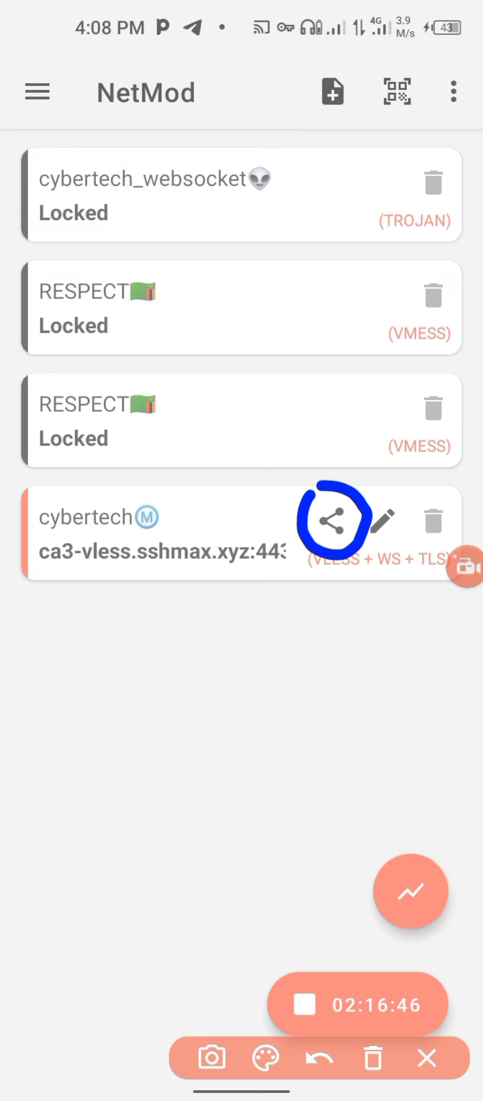
left_click(332, 521)
mouse_move(232, 592)
left_mouse_down()
mouse_move(290, 591)
mouse_move(348, 599)
mouse_move(458, 584)
mouse_move(462, 542)
mouse_move(330, 537)
mouse_move(215, 548)
mouse_move(240, 596)
mouse_move(270, 587)
left_mouse_up()
left_click(319, 1059)
left_click(426, 1058)
left_click(286, 571)
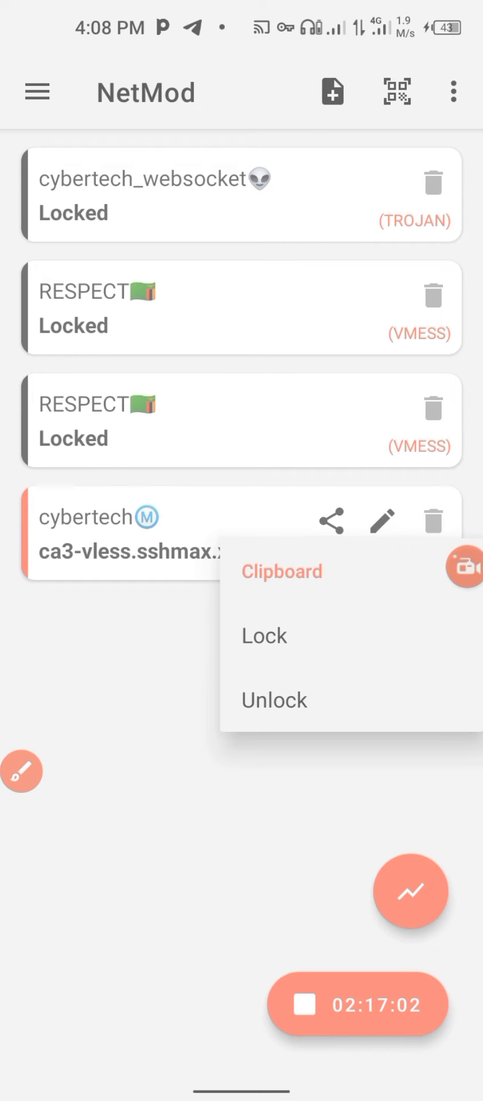
Mark the Unlock copy choice in the Lock/Unlock submenu with a checkmark.
left_click(21, 771)
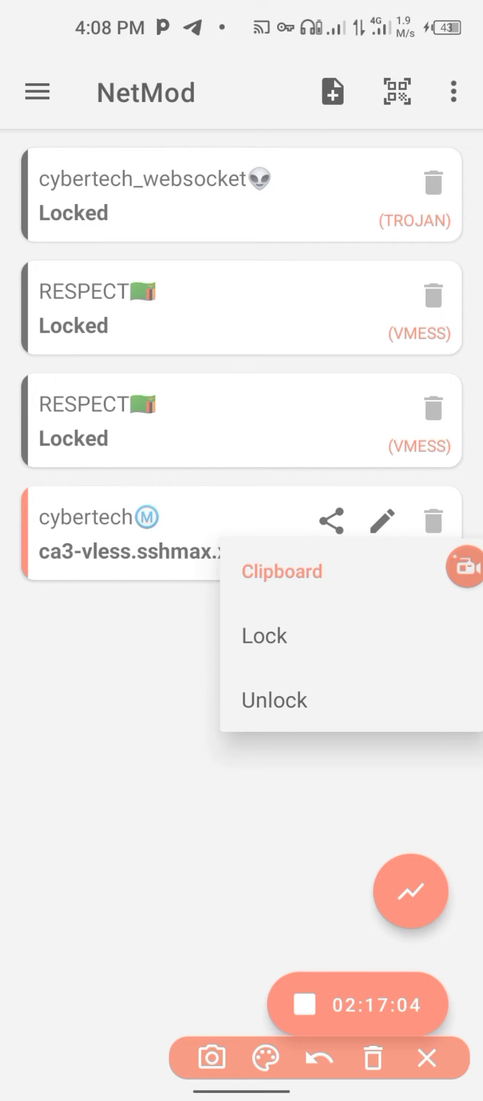
left_click_drag(325, 704, 388, 675)
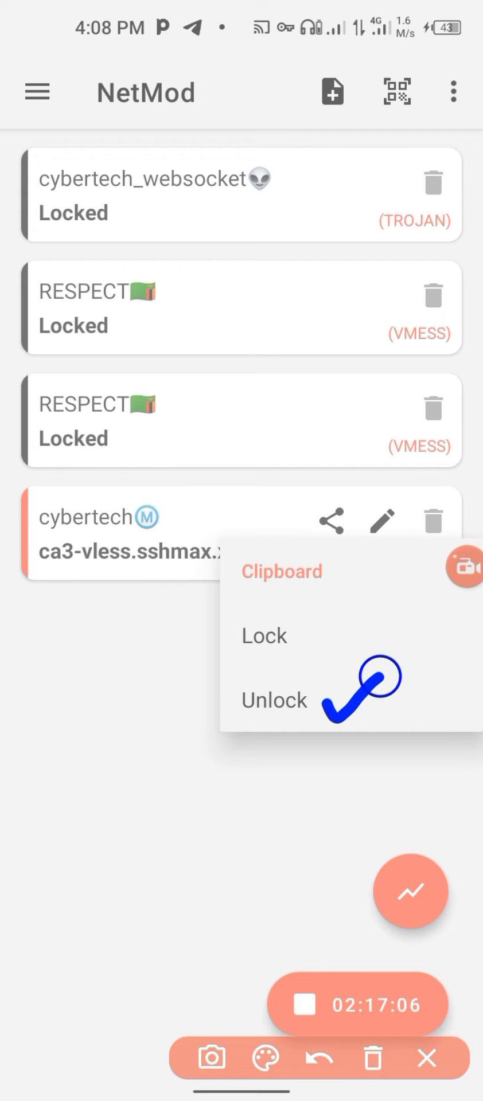
left_click(319, 1058)
left_click(427, 1058)
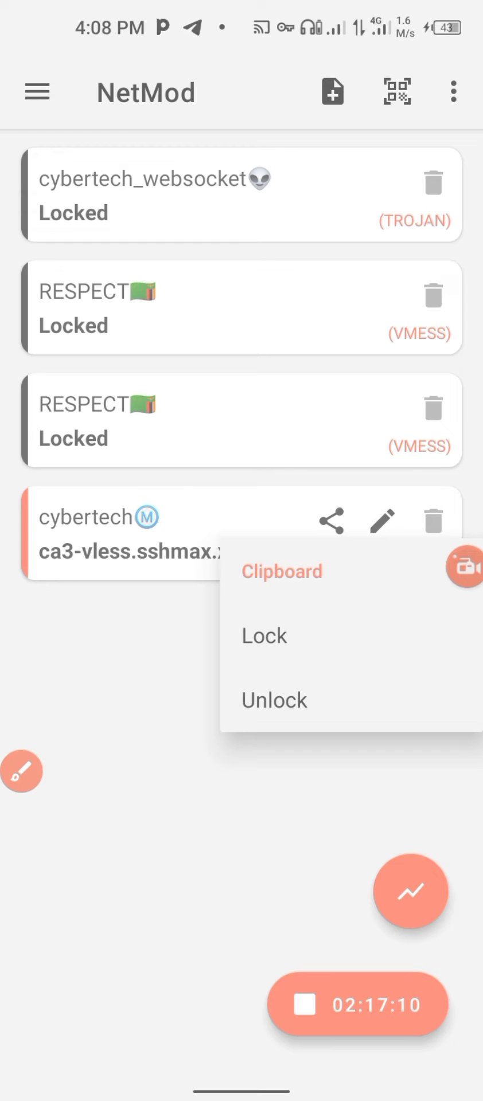
Copy the cybertech config unlocked and return to the app list, circling Npv Tunnel.
left_click(321, 700)
left_click_drag(241, 1090, 241, 688)
left_click(21, 771)
left_click_drag(361, 310, 382, 324)
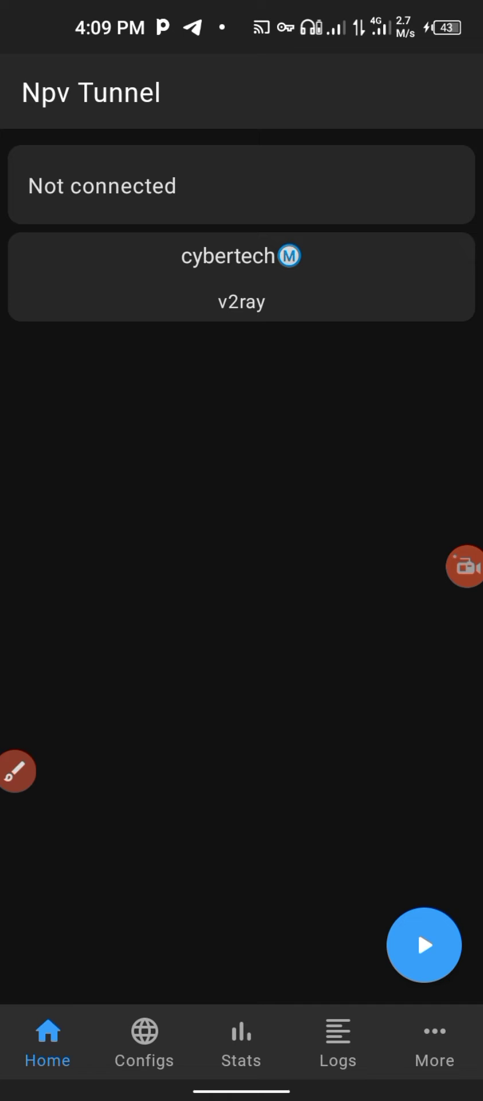
Draw an arrow toward the saved configs section, then clear it.
left_click(13, 771)
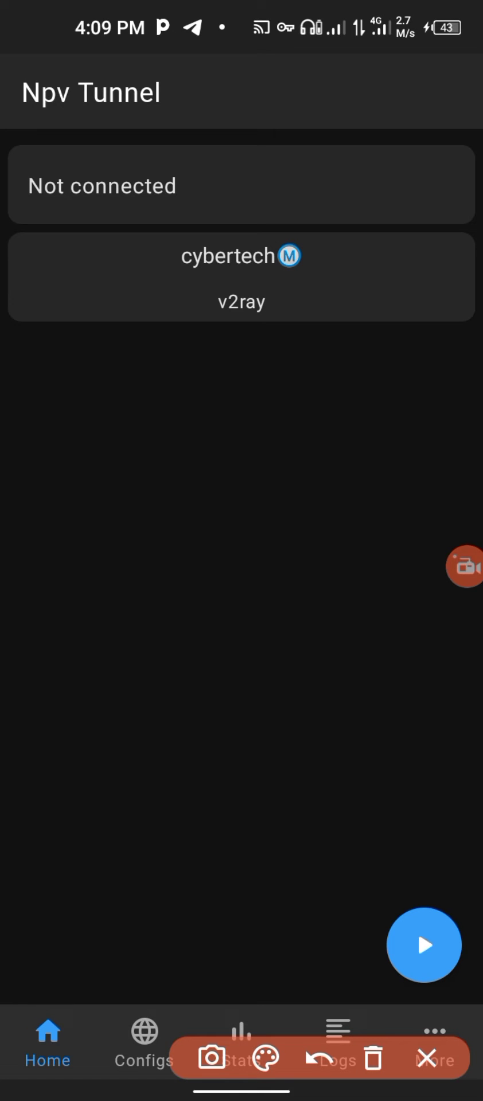
left_click_drag(123, 620, 131, 995)
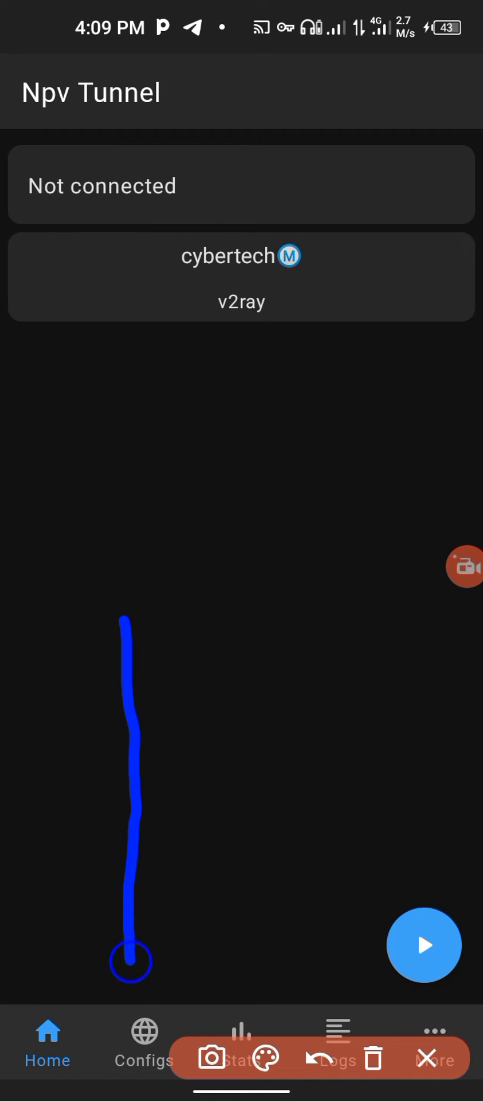
left_click_drag(103, 968, 155, 936)
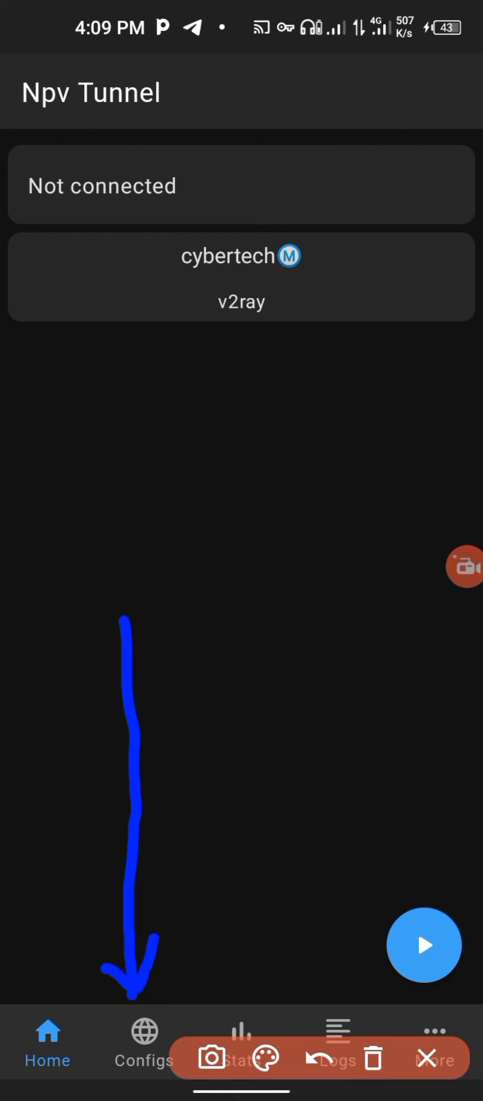
left_click(319, 1059)
left_click(318, 1058)
Switch to the Configs tab and open the + add-config menu.
left_click(426, 1058)
left_click(144, 1041)
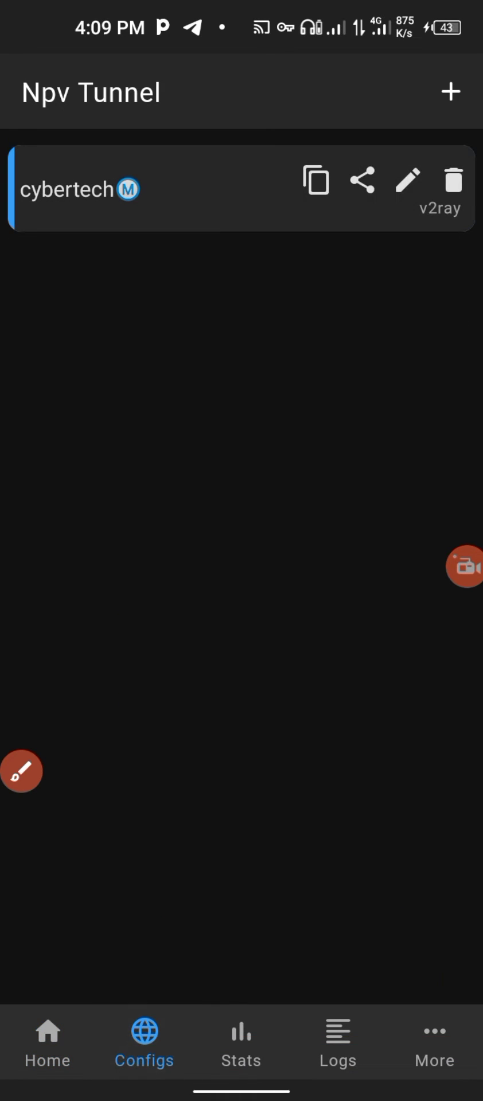
left_click(21, 771)
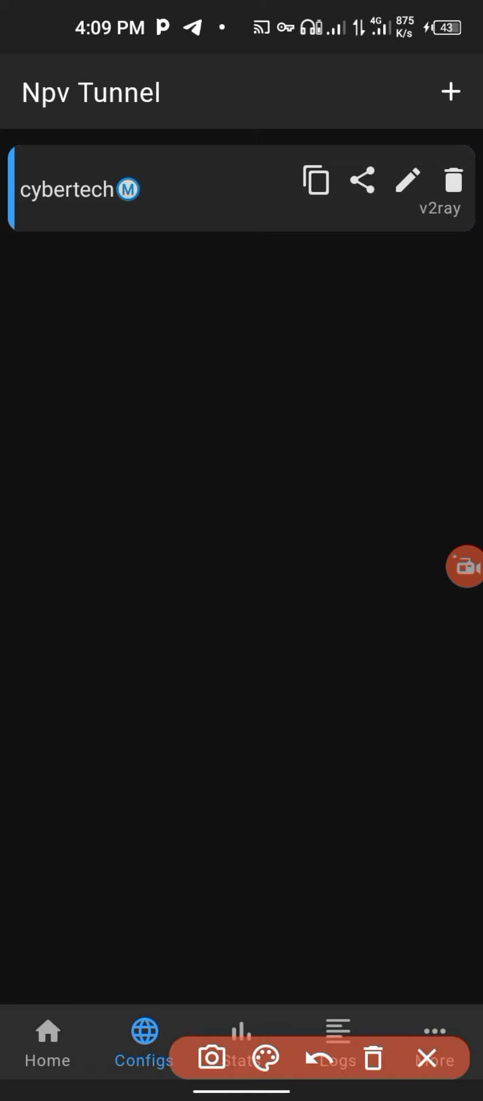
mouse_move(124, 726)
left_mouse_down()
mouse_move(428, 122)
mouse_move(390, 136)
left_mouse_up()
left_click_drag(425, 122, 431, 161)
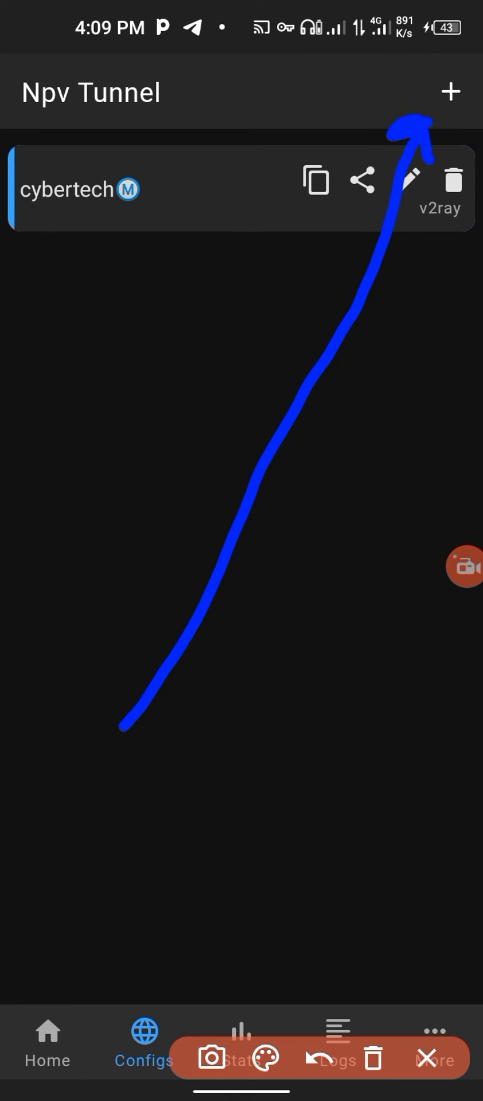
left_click(373, 1059)
left_click(426, 1058)
left_click(451, 92)
Choose Import config from Clipboard.
left_click(21, 770)
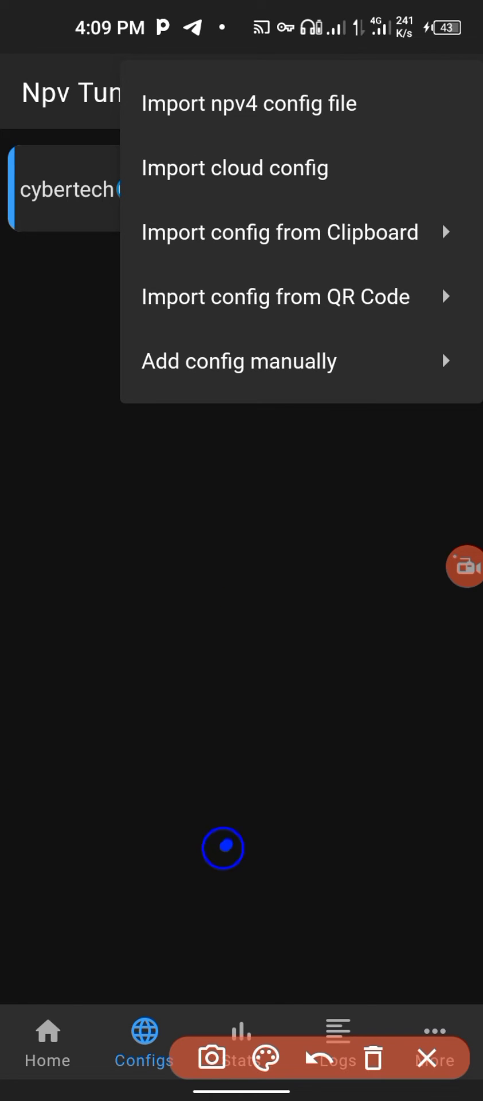
mouse_move(222, 847)
left_mouse_down()
mouse_move(273, 525)
mouse_move(344, 268)
mouse_move(354, 258)
mouse_move(370, 287)
left_mouse_up()
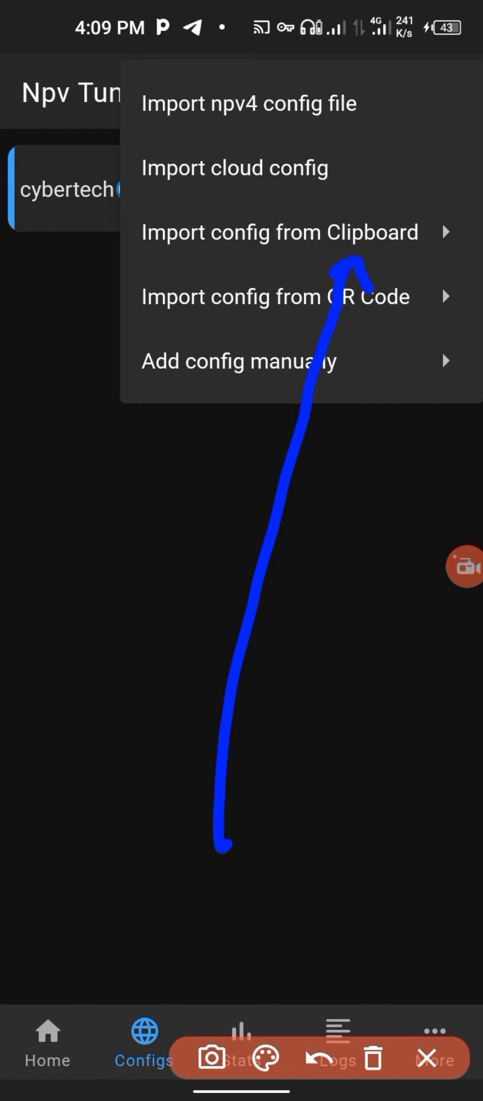
mouse_move(215, 206)
left_mouse_down()
mouse_move(129, 235)
mouse_move(241, 259)
mouse_move(442, 258)
mouse_move(466, 223)
mouse_move(344, 202)
left_mouse_up()
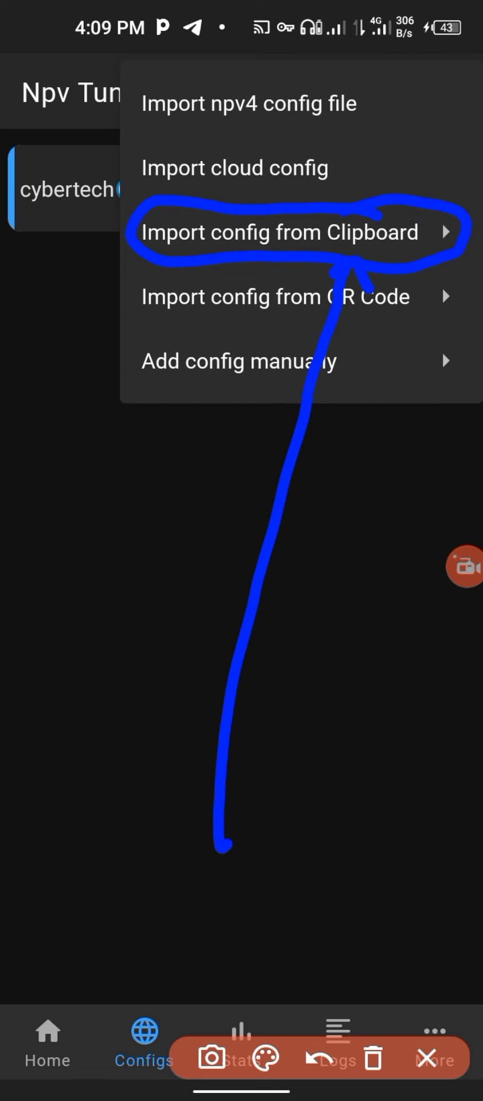
left_click(320, 1058)
left_click(426, 1059)
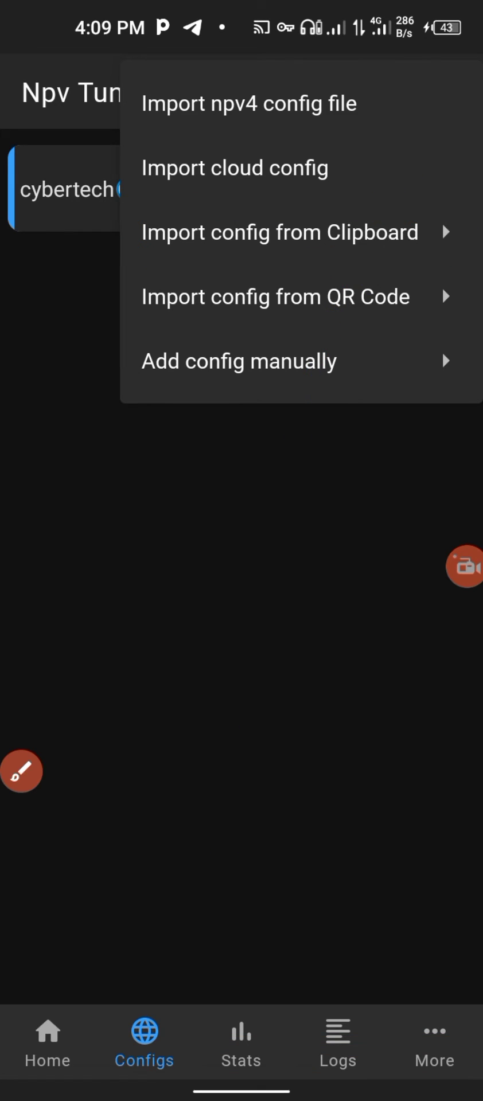
left_click(280, 233)
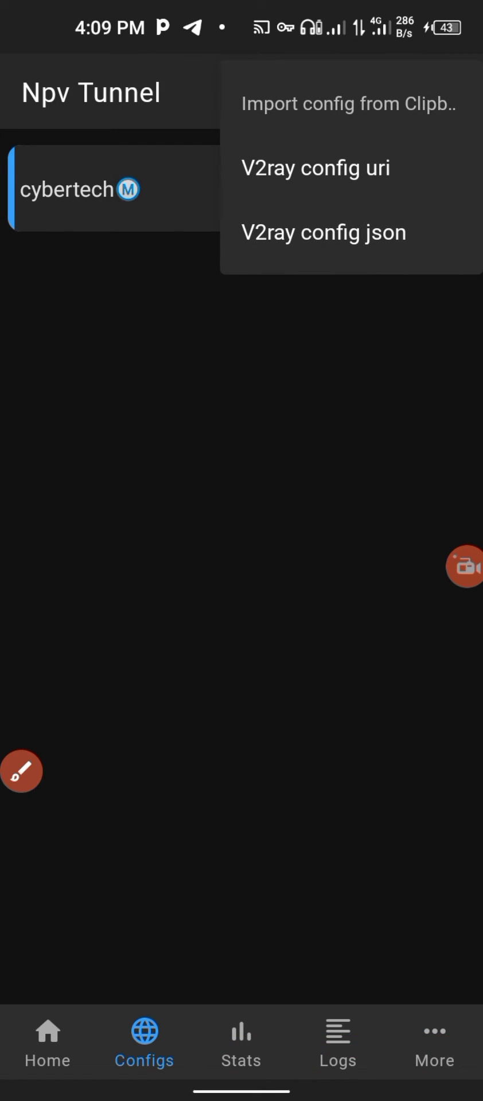
Import the clipboard as a V2ray config uri and point at the new cybertech config.
left_click(21, 771)
mouse_move(155, 866)
left_mouse_down()
mouse_move(212, 620)
mouse_move(329, 195)
mouse_move(313, 201)
mouse_move(338, 205)
left_mouse_up()
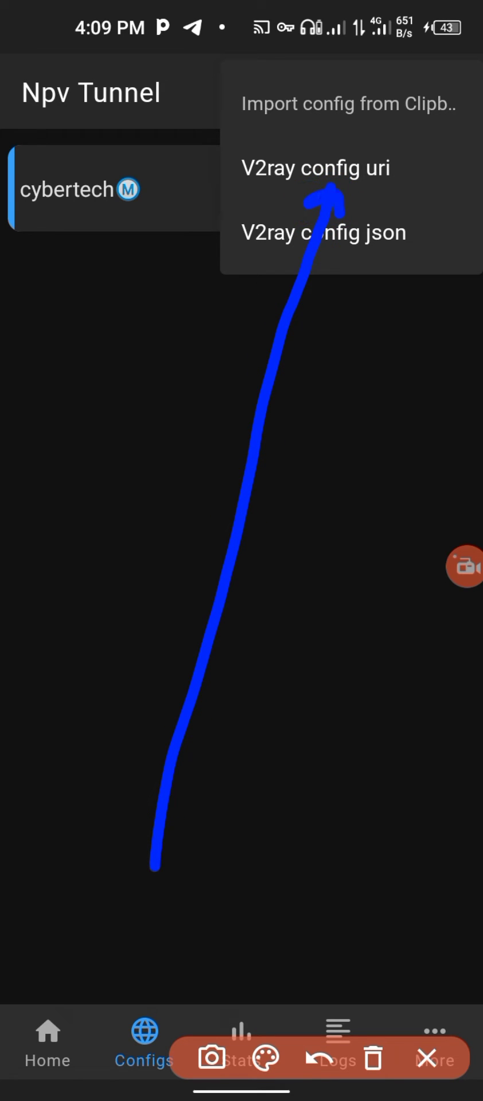
left_click(425, 1059)
left_click(316, 168)
left_click(21, 770)
mouse_move(178, 657)
left_mouse_down()
mouse_move(187, 501)
mouse_move(204, 362)
mouse_move(158, 387)
left_mouse_up()
Finish and erase the arrow at the new config, then draw a line toward the second config card.
left_click_drag(223, 333, 244, 387)
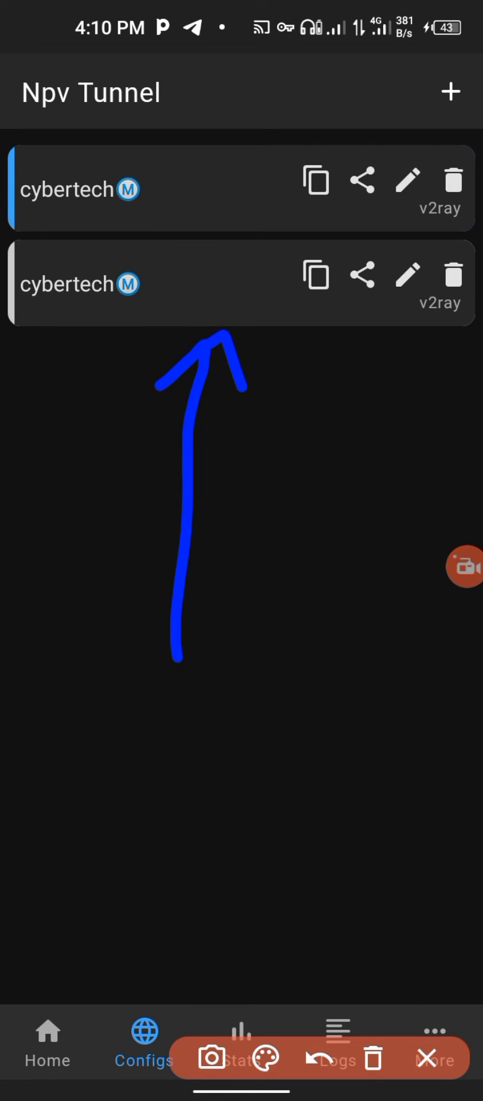
left_click(373, 1058)
left_click(425, 1059)
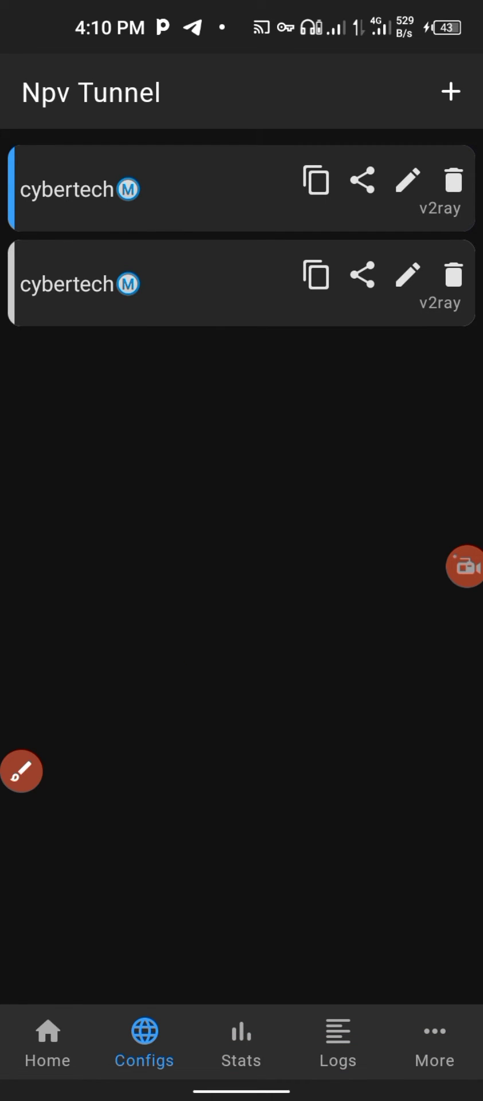
left_click(21, 771)
mouse_move(59, 901)
left_mouse_down()
mouse_move(283, 475)
mouse_move(323, 374)
mouse_move(356, 310)
left_mouse_up()
mouse_move(319, 335)
left_mouse_down()
mouse_move(360, 310)
mouse_move(365, 369)
left_mouse_up()
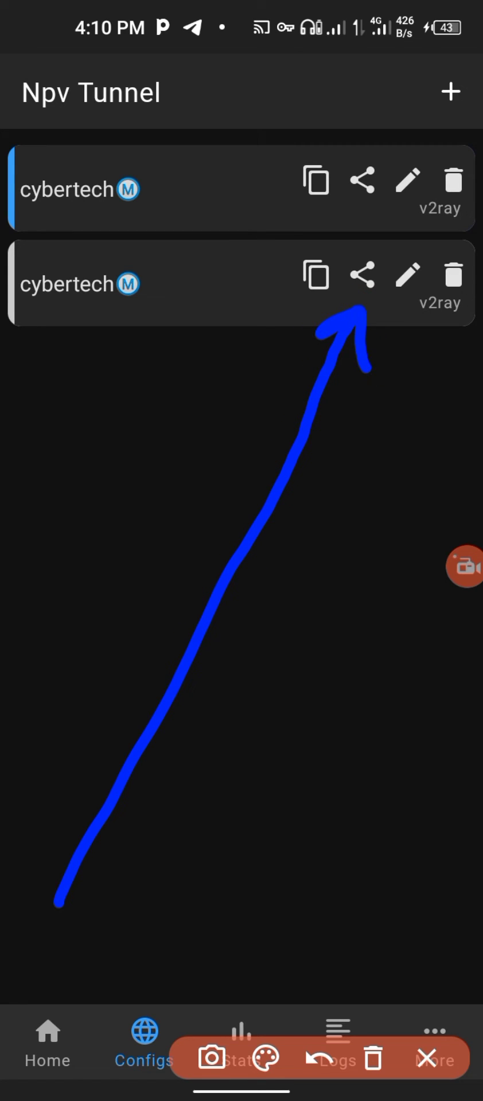
Draw a series of annotation strokes over the config list, then undo them.
left_click_drag(15, 756, 60, 802)
left_click_drag(41, 730, 72, 772)
mouse_move(35, 777)
left_mouse_down()
mouse_move(82, 707)
mouse_move(81, 671)
mouse_move(153, 652)
mouse_move(150, 628)
left_mouse_up()
left_click_drag(140, 523, 183, 593)
left_click_drag(127, 591, 175, 539)
mouse_move(184, 545)
left_mouse_down()
mouse_move(210, 543)
mouse_move(197, 519)
left_mouse_up()
mouse_move(245, 500)
left_mouse_down()
mouse_move(216, 452)
mouse_move(277, 458)
left_mouse_up()
mouse_move(284, 390)
left_mouse_down()
mouse_move(274, 427)
mouse_move(286, 422)
left_mouse_up()
mouse_move(264, 356)
left_mouse_down()
mouse_move(299, 402)
mouse_move(290, 402)
mouse_move(356, 361)
left_mouse_up()
left_click_drag(200, 838, 225, 849)
left_click_drag(178, 746, 199, 841)
left_click_drag(198, 771, 227, 803)
left_click_drag(213, 709, 231, 763)
left_click_drag(245, 619, 295, 694)
mouse_move(284, 579)
left_mouse_down()
mouse_move(313, 648)
mouse_move(317, 525)
mouse_move(316, 631)
left_mouse_up()
left_click(320, 1058)
left_click(320, 1059)
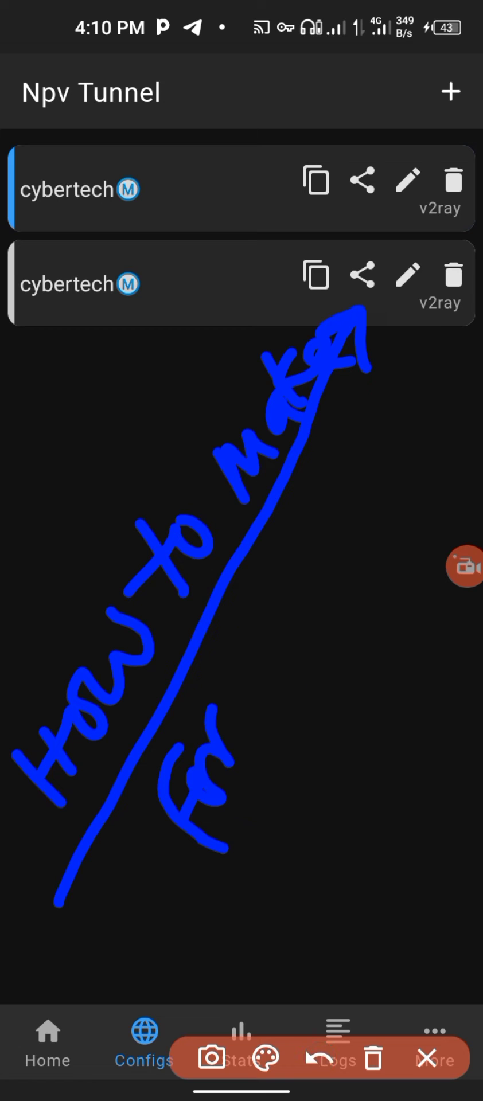
left_click(320, 1058)
left_click(320, 1059)
Draw more annotation strokes, undo them, and close the drawing tools.
mouse_move(166, 814)
left_mouse_down()
mouse_move(148, 800)
mouse_move(192, 801)
mouse_move(229, 746)
left_mouse_up()
mouse_move(212, 674)
left_mouse_down()
mouse_move(224, 743)
mouse_move(241, 706)
left_mouse_up()
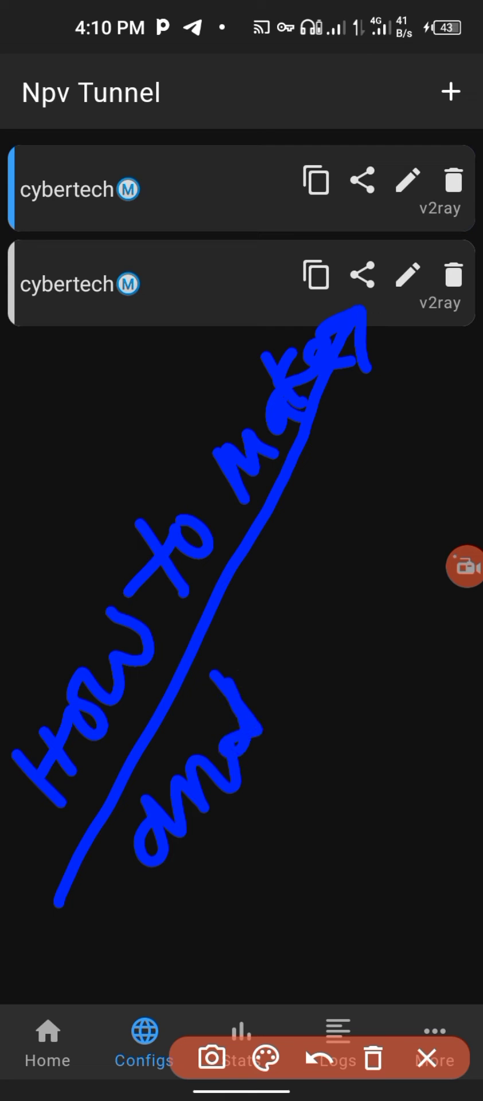
mouse_move(286, 609)
left_mouse_down()
mouse_move(299, 631)
mouse_move(309, 607)
mouse_move(359, 614)
left_mouse_up()
mouse_move(327, 494)
left_mouse_down()
mouse_move(345, 579)
mouse_move(376, 490)
mouse_move(399, 519)
mouse_move(390, 442)
mouse_move(428, 482)
left_mouse_up()
left_click(384, 403)
mouse_move(413, 385)
left_mouse_down()
mouse_move(458, 448)
mouse_move(427, 482)
mouse_move(426, 460)
left_mouse_up()
left_click(319, 1058)
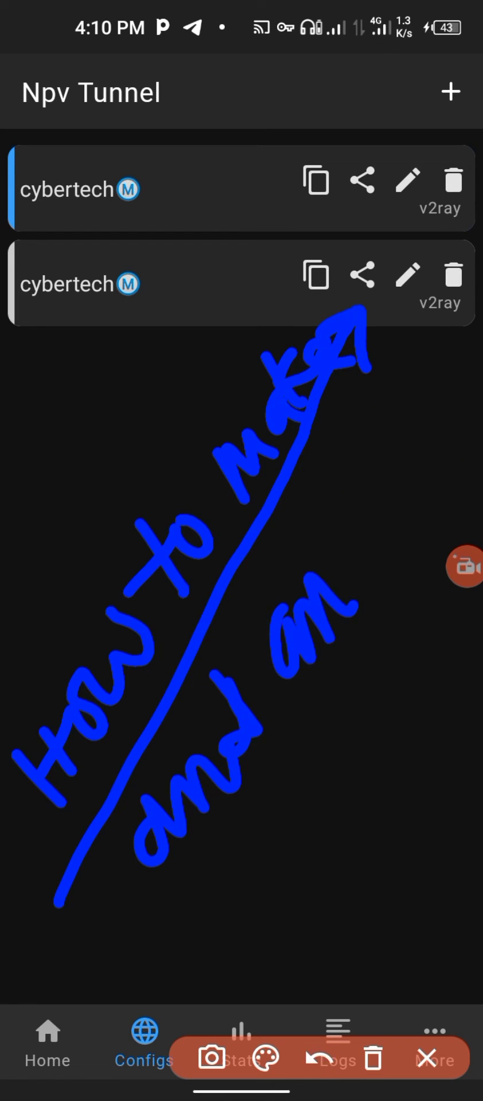
left_click(319, 1058)
left_click(319, 1058)
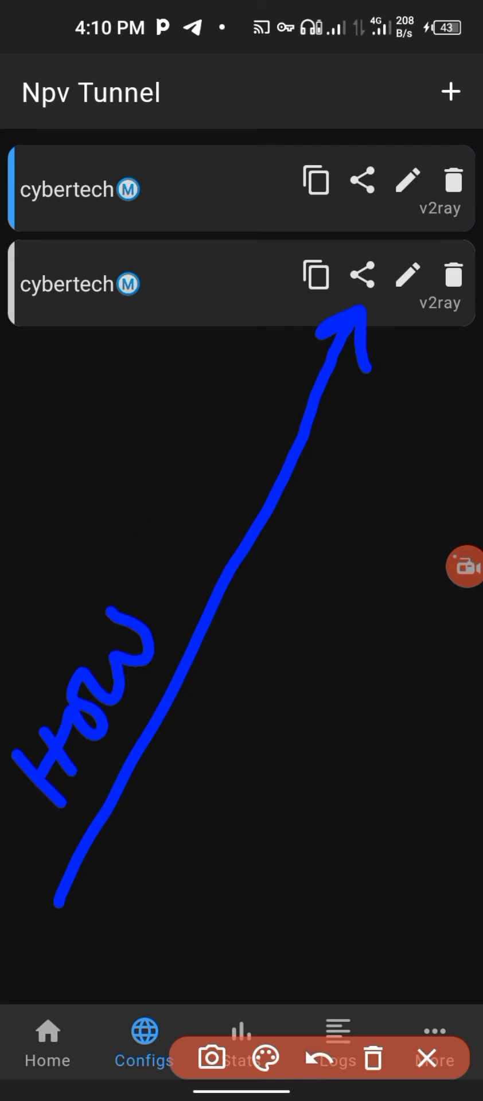
left_click(319, 1059)
left_click(319, 1058)
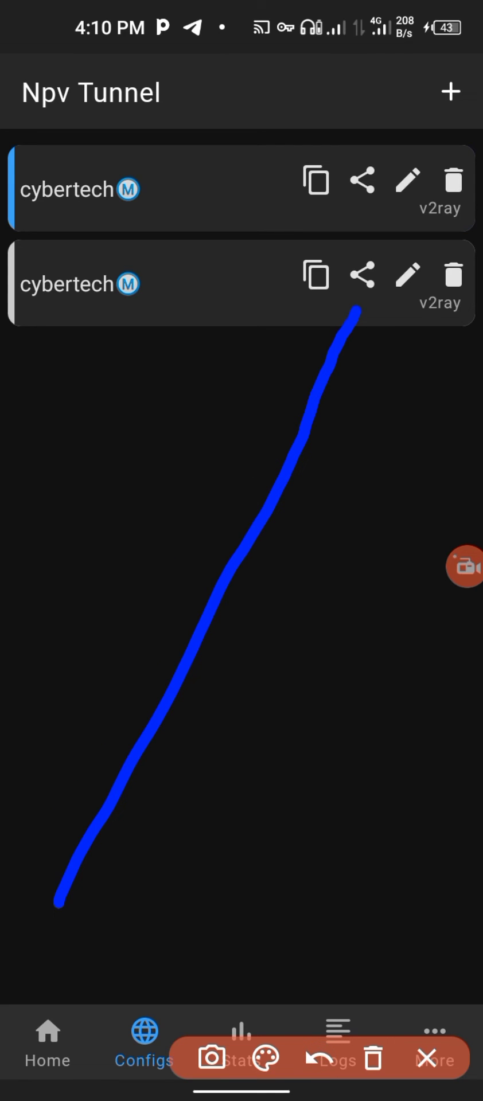
mouse_move(316, 319)
left_mouse_down()
mouse_move(361, 307)
mouse_move(372, 346)
left_mouse_up()
left_click(319, 1058)
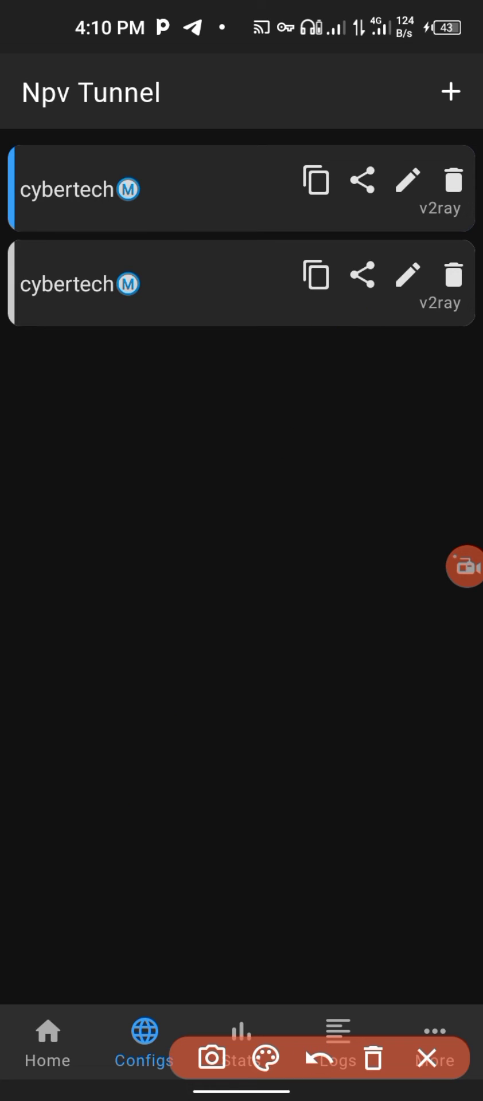
left_click(427, 1059)
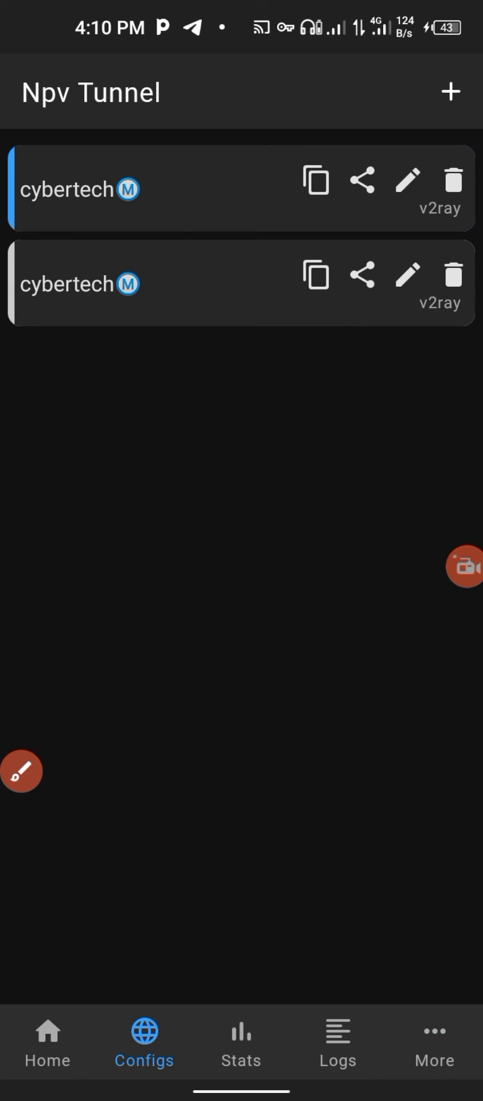
Circle the share icon on the second cybertech config card.
left_click(21, 771)
left_click_drag(366, 248, 376, 249)
left_click(320, 1058)
Open Export Configuration for the second config and annotate the filename field.
left_click(426, 1058)
left_click(362, 276)
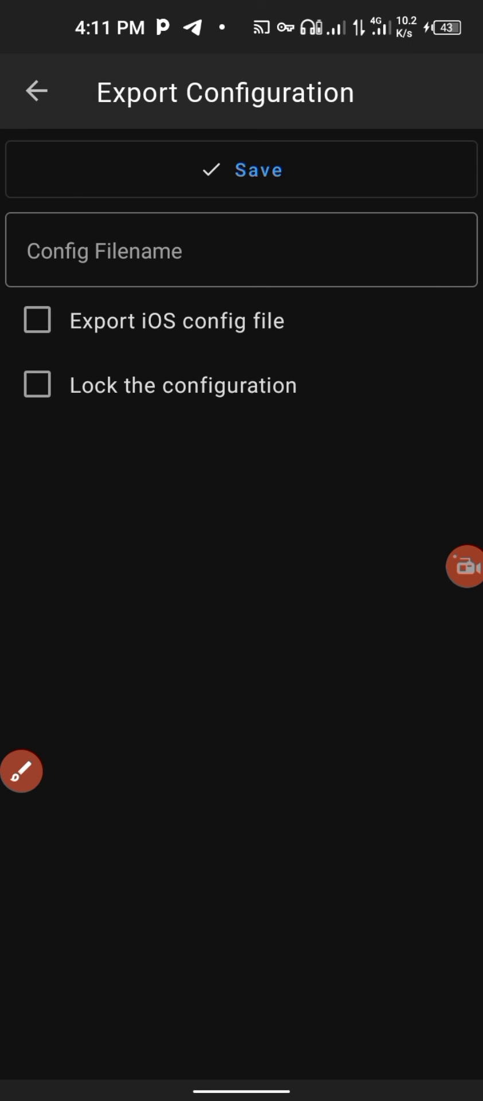
left_click(21, 771)
mouse_move(94, 849)
left_mouse_down()
mouse_move(93, 738)
mouse_move(143, 382)
mouse_move(178, 276)
mouse_move(144, 294)
left_mouse_up()
left_click_drag(179, 269, 197, 303)
mouse_move(127, 803)
left_mouse_down()
mouse_move(143, 850)
mouse_move(140, 801)
mouse_move(148, 736)
mouse_move(181, 709)
mouse_move(261, 750)
mouse_move(230, 711)
left_mouse_up()
mouse_move(252, 648)
left_mouse_down()
mouse_move(232, 606)
mouse_move(264, 533)
mouse_move(287, 559)
mouse_move(299, 484)
mouse_move(370, 454)
mouse_move(384, 476)
left_mouse_up()
left_click(319, 1058)
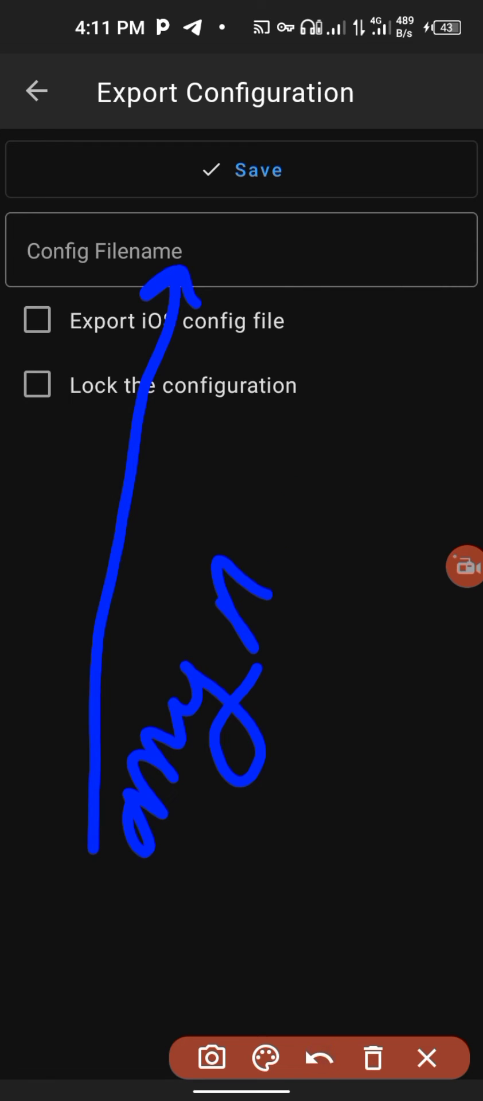
left_click(319, 1059)
left_click(319, 1059)
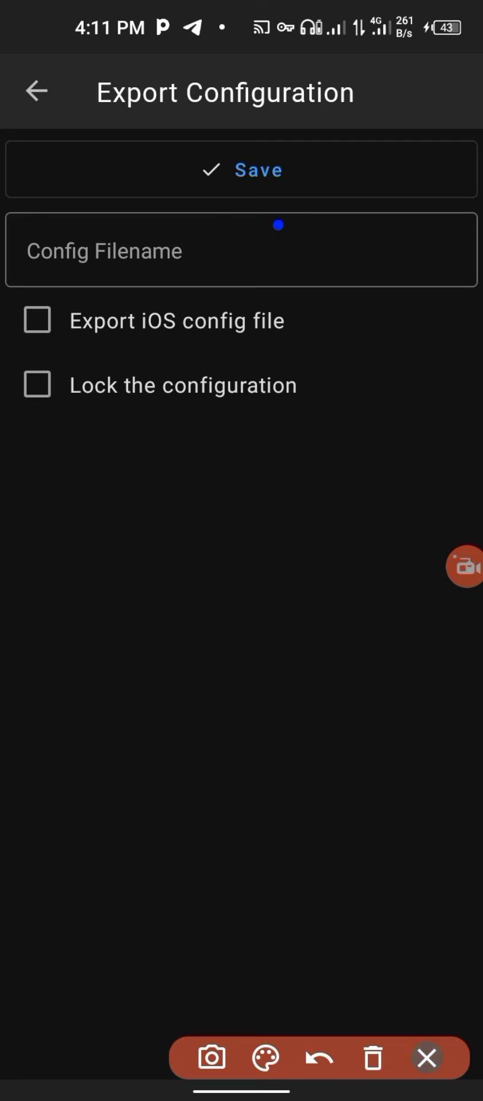
Enter Zambia as the Config Filename and hide the keyboard.
left_click(278, 225)
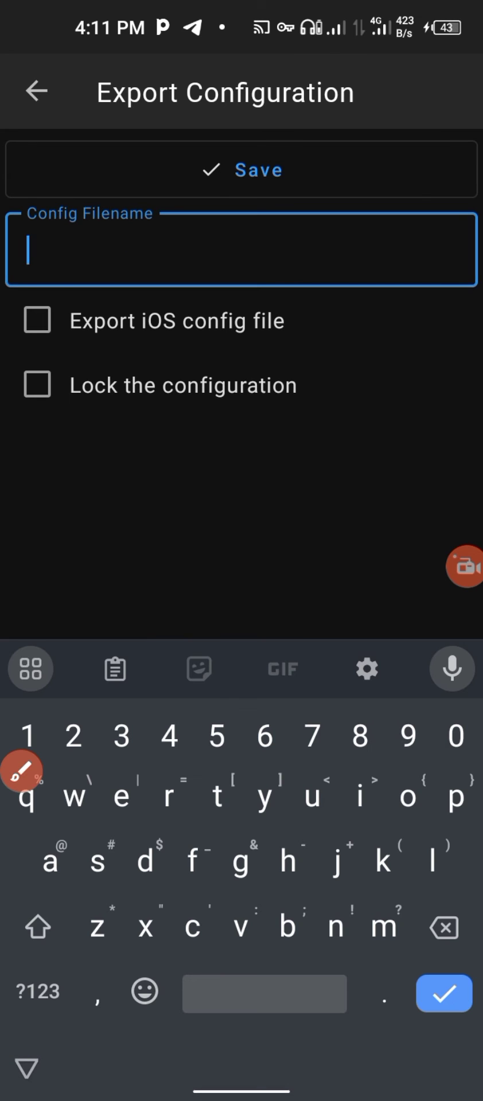
type("zambi")
left_click(239, 670)
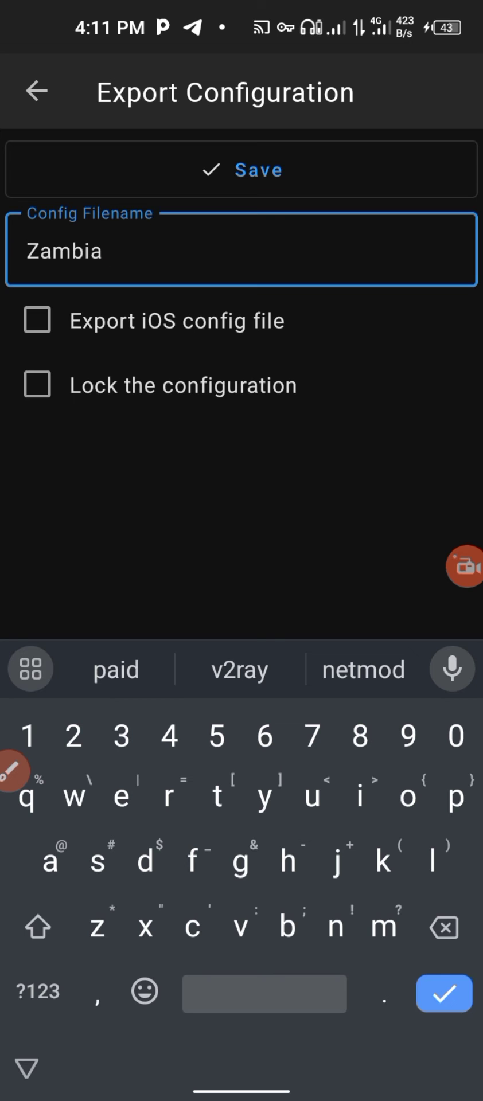
key("BackSpace")
left_click(27, 1068)
Annotate the export options below the filename field.
left_click(14, 771)
left_click(278, 224)
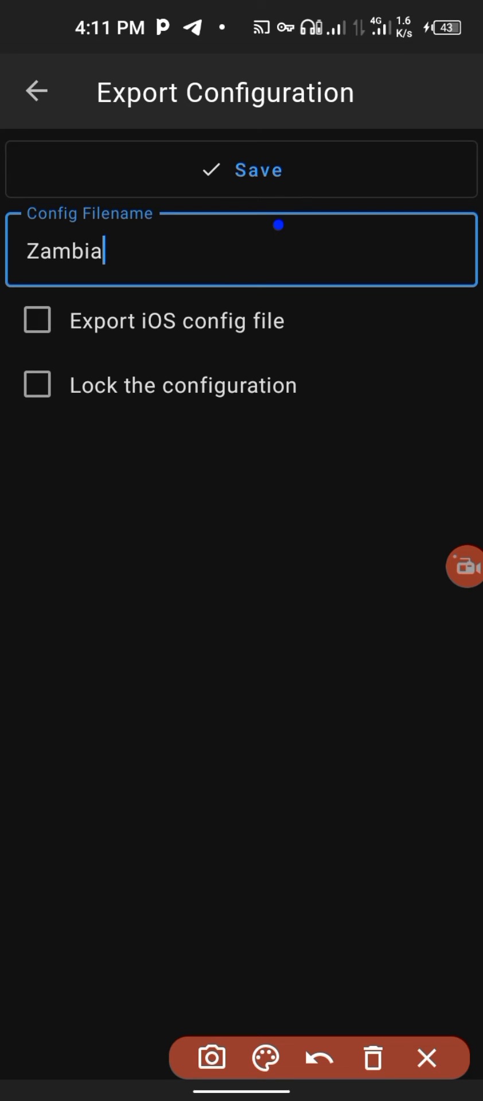
mouse_move(23, 857)
left_mouse_down()
mouse_move(81, 918)
mouse_move(47, 864)
mouse_move(64, 869)
mouse_move(78, 815)
mouse_move(62, 779)
left_mouse_up()
mouse_move(87, 713)
left_mouse_down()
mouse_move(141, 731)
mouse_move(133, 678)
mouse_move(119, 672)
mouse_move(155, 644)
mouse_move(167, 597)
mouse_move(217, 563)
mouse_move(231, 521)
mouse_move(252, 511)
left_mouse_up()
left_click_drag(153, 868, 205, 850)
mouse_move(148, 810)
left_mouse_down()
mouse_move(208, 851)
mouse_move(239, 803)
mouse_move(227, 848)
left_mouse_up()
left_click(180, 768)
left_click_drag(205, 750, 279, 794)
left_click_drag(241, 774, 291, 720)
left_click_drag(232, 770, 256, 789)
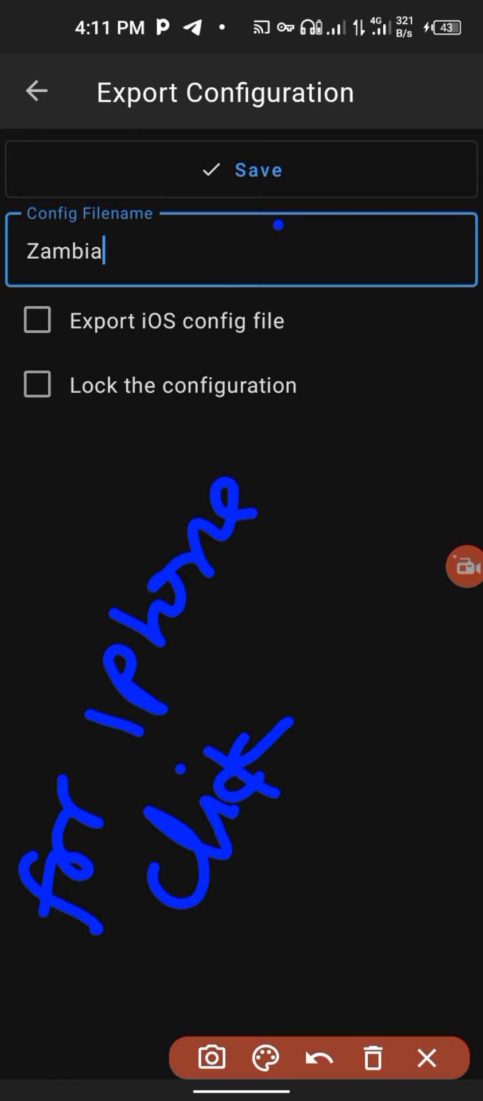
Clear the annotations and tick 'Export iOS config file', with minimum iOS 11.0.
left_click(320, 1059)
left_click(320, 1058)
left_click(320, 1059)
mouse_move(141, 877)
left_mouse_down()
mouse_move(123, 789)
mouse_move(124, 555)
mouse_move(109, 404)
mouse_move(112, 347)
mouse_move(103, 355)
mouse_move(112, 337)
mouse_move(140, 359)
left_mouse_up()
left_click(426, 1059)
left_click(37, 320)
Tick 'Lock the configuration' for the export.
left_click_drag(86, 826, 44, 504)
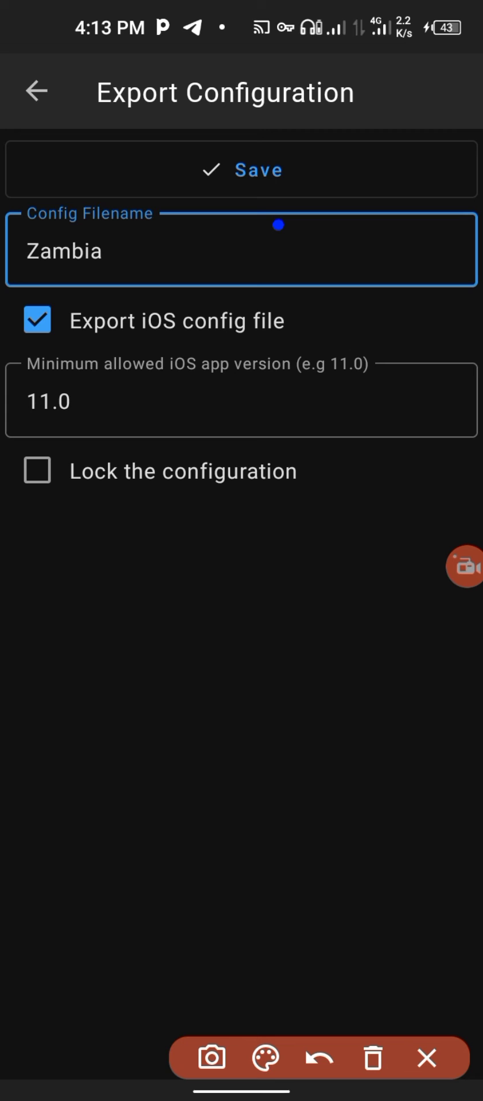
left_click(427, 1059)
left_click(37, 471)
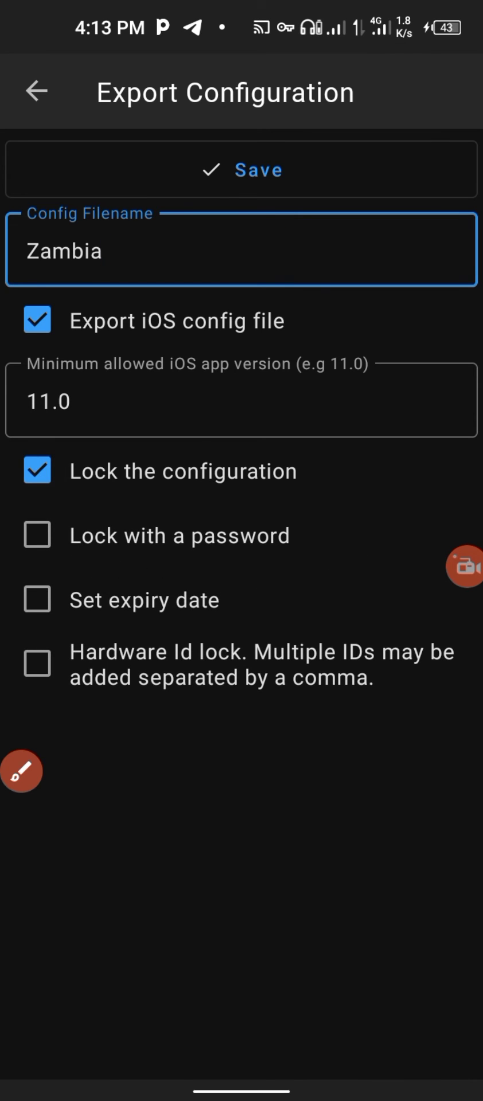
Save the export, bringing up the Android folder picker proposing Zambia.inpv.
left_click(21, 771)
left_click_drag(141, 998, 248, 182)
left_click(425, 1060)
left_click(258, 169)
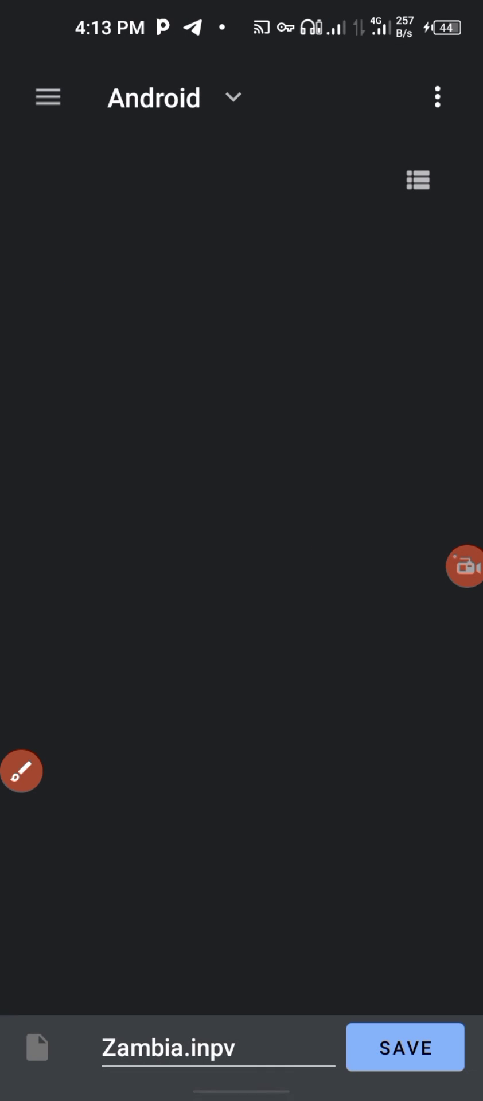
left_click(21, 771)
left_click_drag(72, 607, 383, 984)
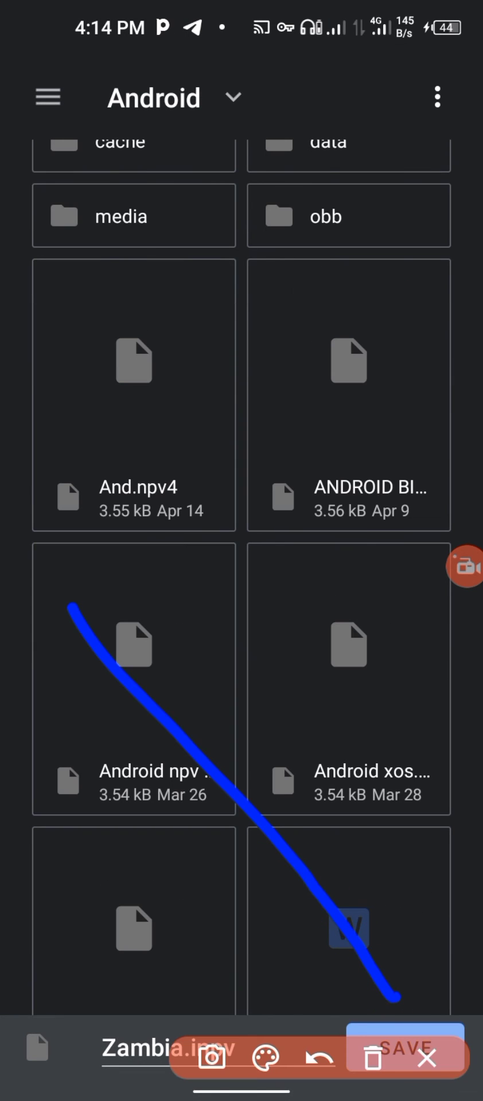
left_click_drag(346, 986, 406, 957)
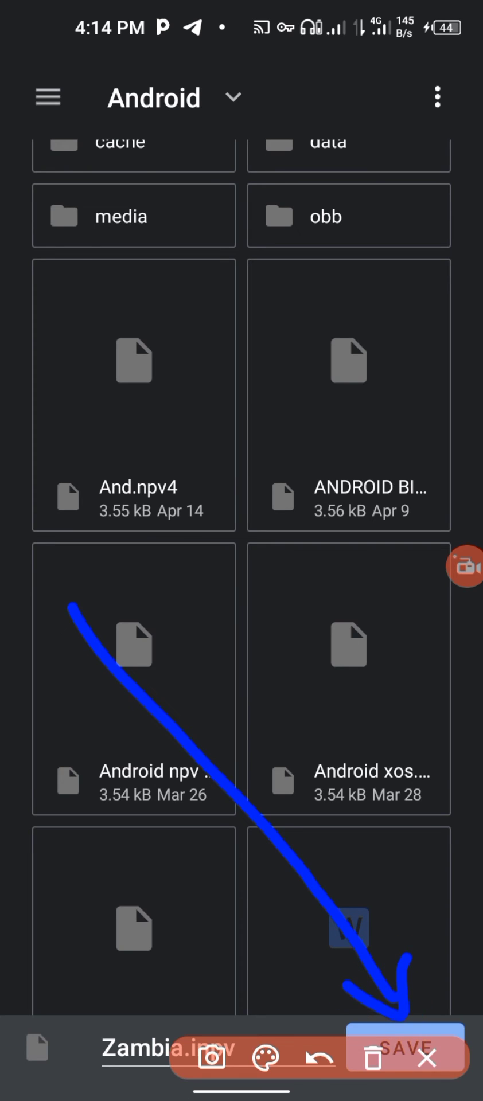
Save the Zambia.inpv export into the Android folder and return to the config list.
left_click(426, 1057)
left_click(405, 1048)
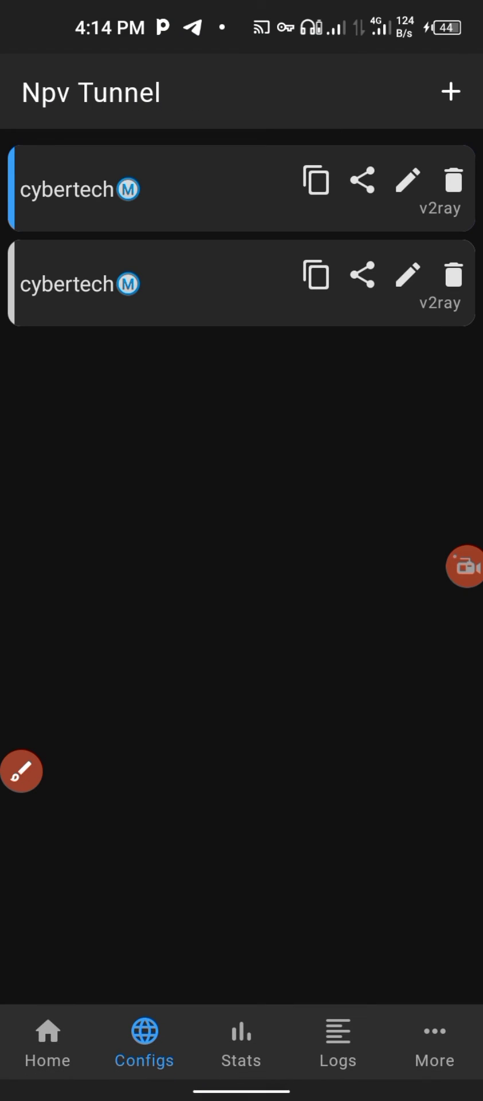
left_click(21, 771)
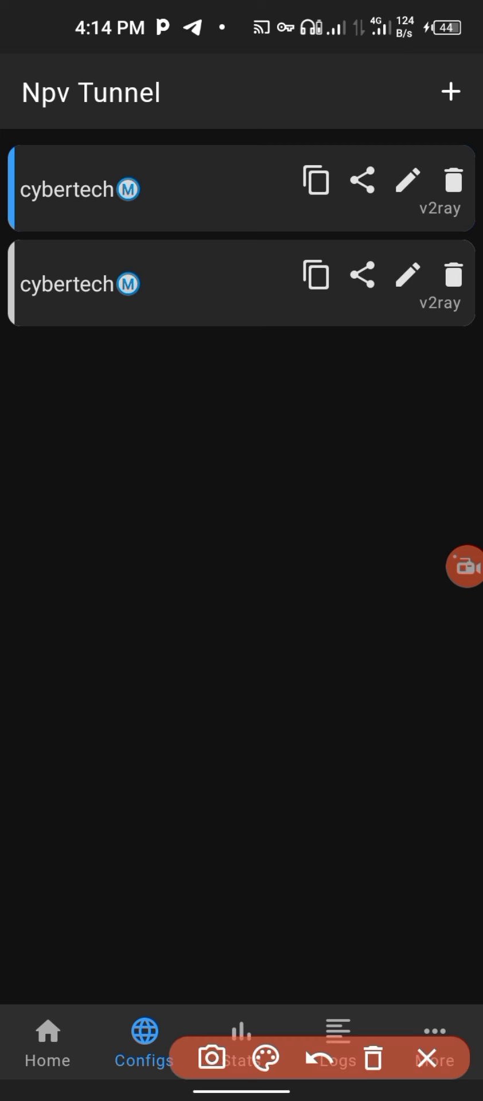
left_click_drag(72, 736, 112, 861)
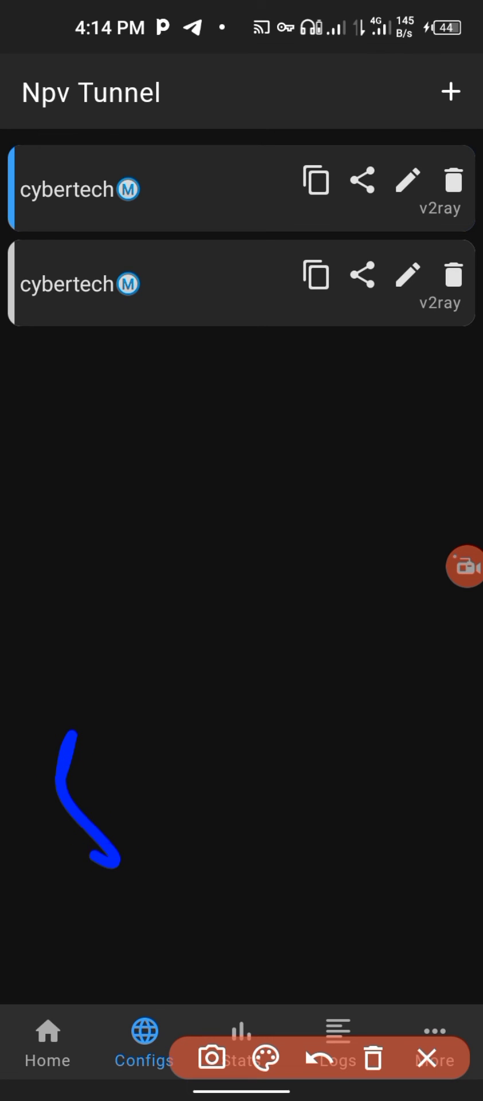
left_click_drag(78, 849, 116, 717)
mouse_move(146, 622)
left_mouse_down()
mouse_move(192, 684)
mouse_move(231, 657)
left_mouse_up()
mouse_move(169, 665)
left_mouse_down()
mouse_move(198, 591)
mouse_move(247, 605)
left_mouse_up()
mouse_move(214, 469)
left_mouse_down()
mouse_move(230, 541)
mouse_move(278, 516)
mouse_move(307, 509)
left_mouse_up()
left_click_drag(98, 871, 348, 299)
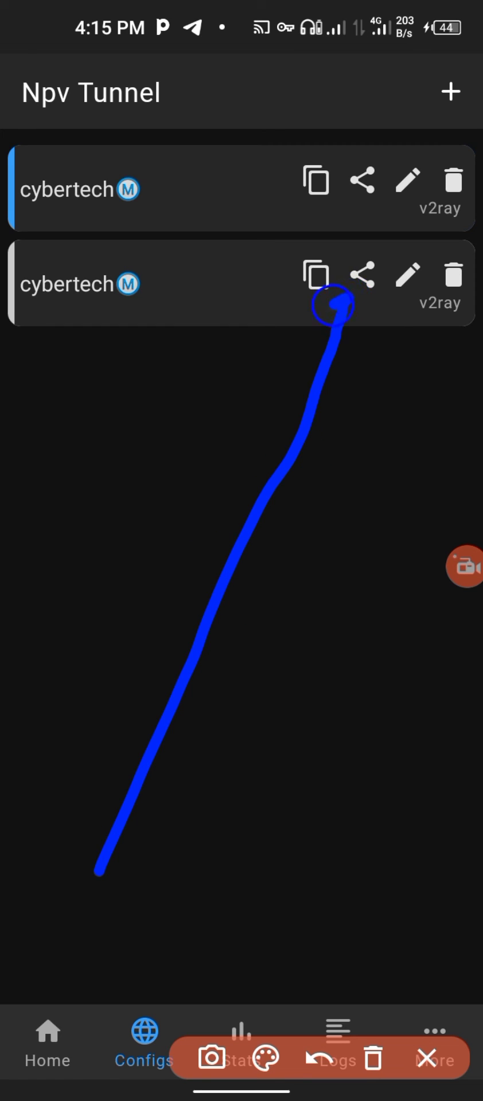
left_click(373, 1058)
left_click(426, 1058)
Open export options for the second cybertech config and enable 'Lock the configuration'.
left_click(362, 275)
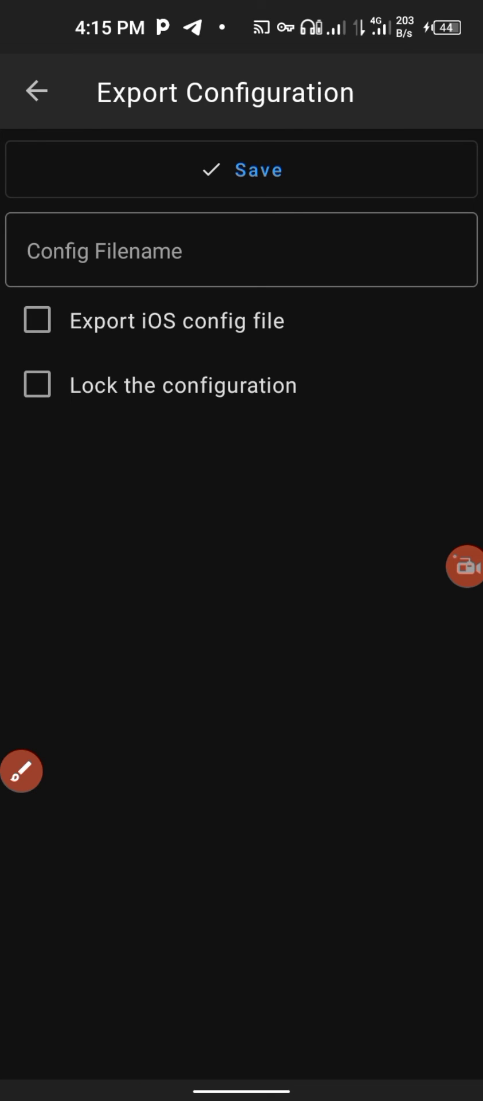
left_click(21, 771)
mouse_move(121, 929)
left_mouse_down()
mouse_move(180, 277)
mouse_move(207, 298)
left_mouse_up()
left_click_drag(32, 840, 58, 872)
left_click(373, 1058)
mouse_move(333, 306)
left_mouse_down()
mouse_move(304, 344)
mouse_move(342, 367)
left_mouse_up()
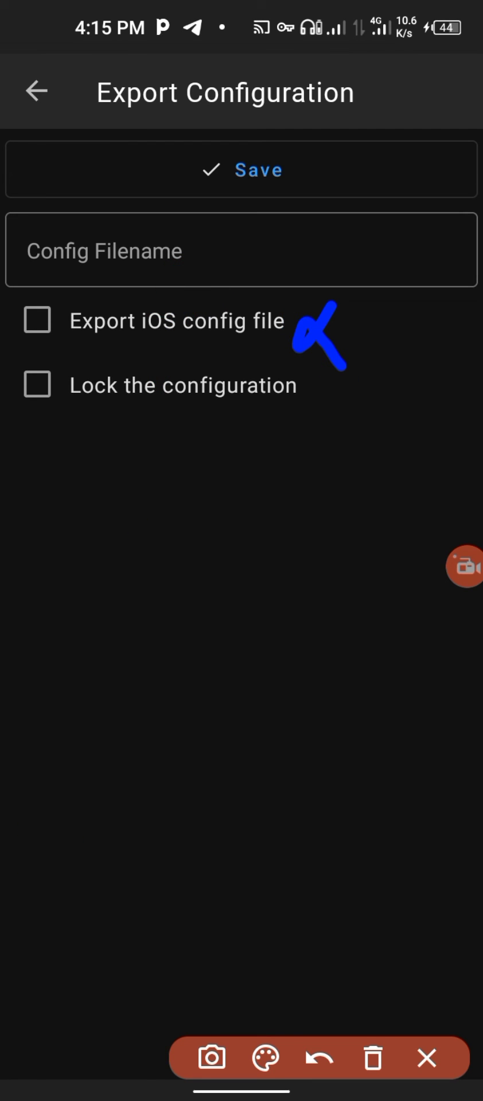
mouse_move(308, 396)
left_mouse_down()
mouse_move(345, 433)
mouse_move(395, 378)
left_mouse_up()
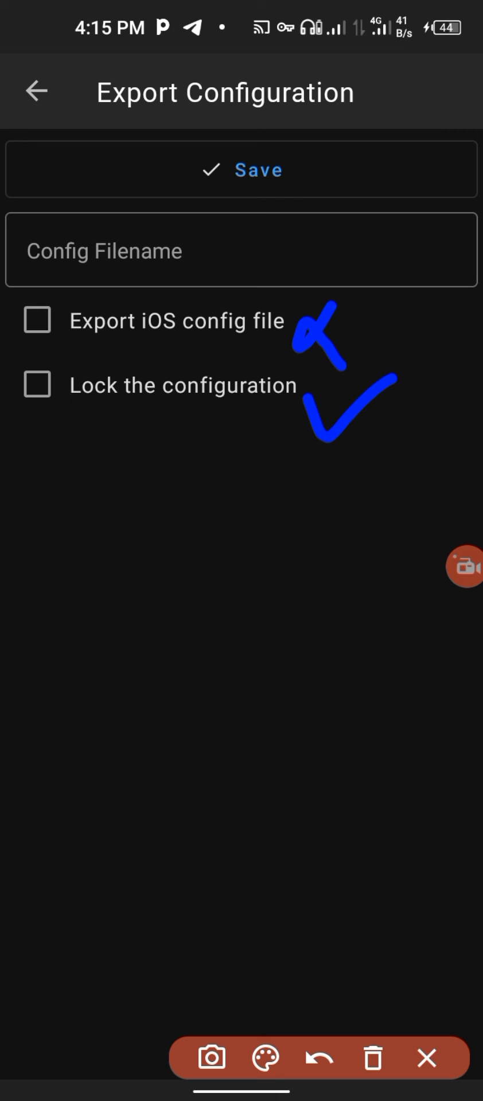
left_click(318, 1059)
left_click(319, 1058)
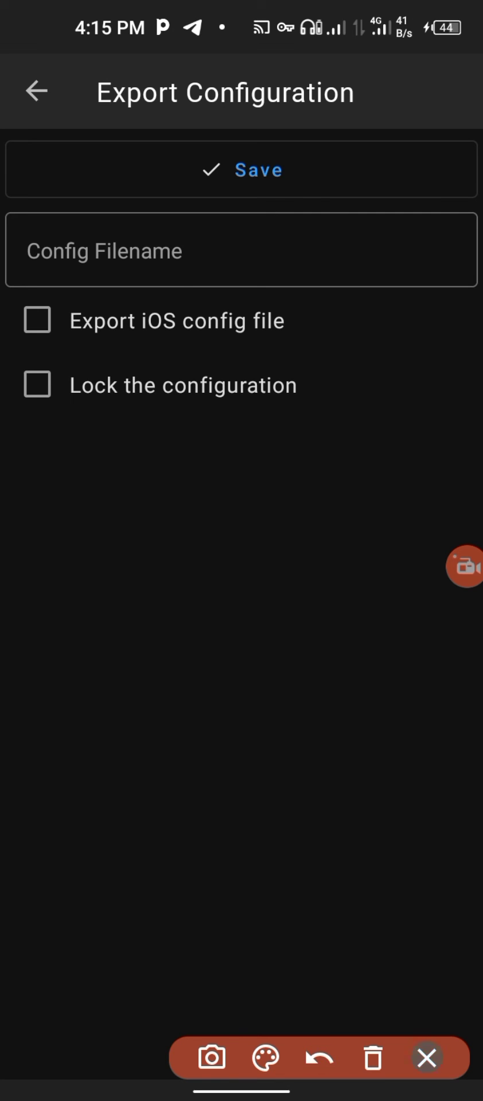
left_click(427, 1058)
left_click(37, 384)
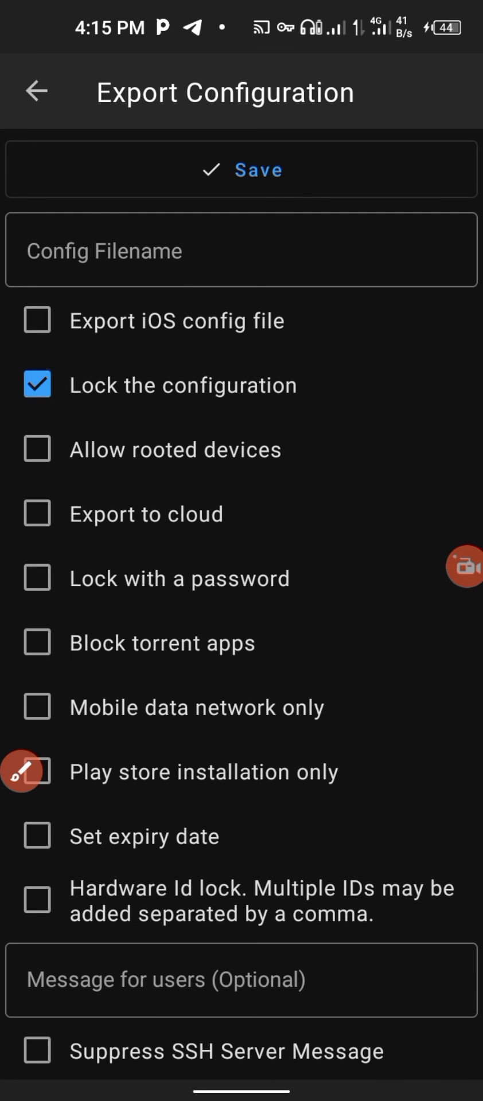
Enter 'zedm' as the export Config Filename.
left_click(21, 771)
left_click_drag(124, 872, 132, 952)
left_click(240, 250)
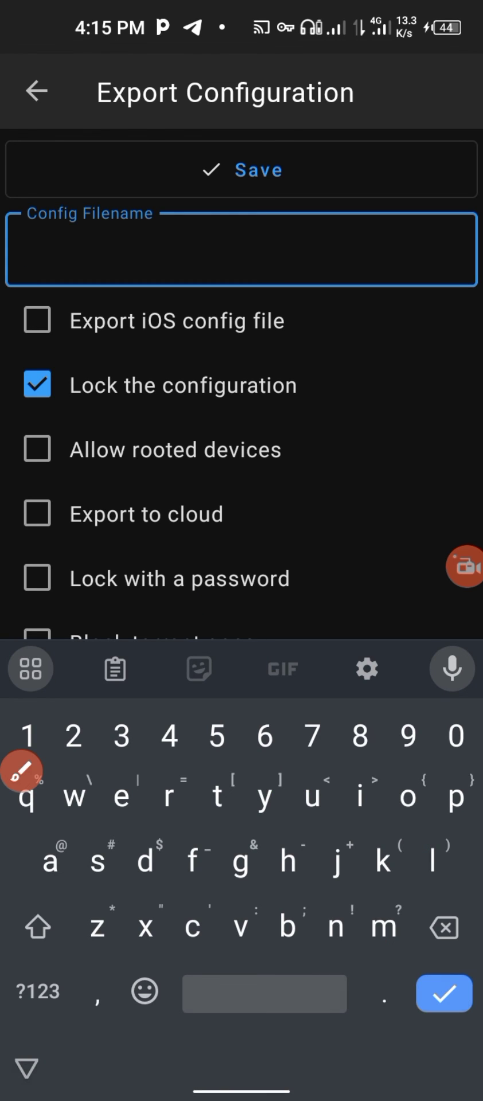
type("zed")
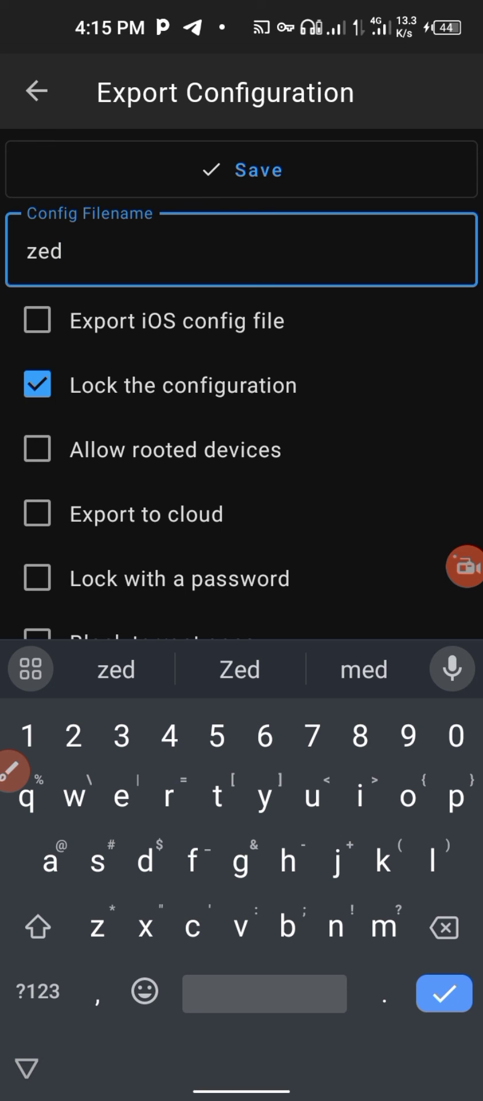
type("m")
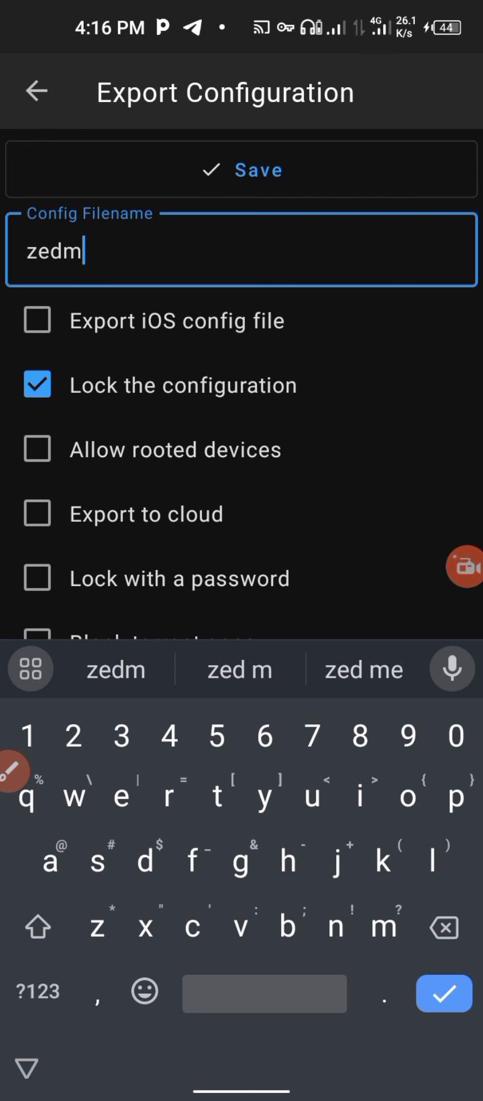
left_click(11, 770)
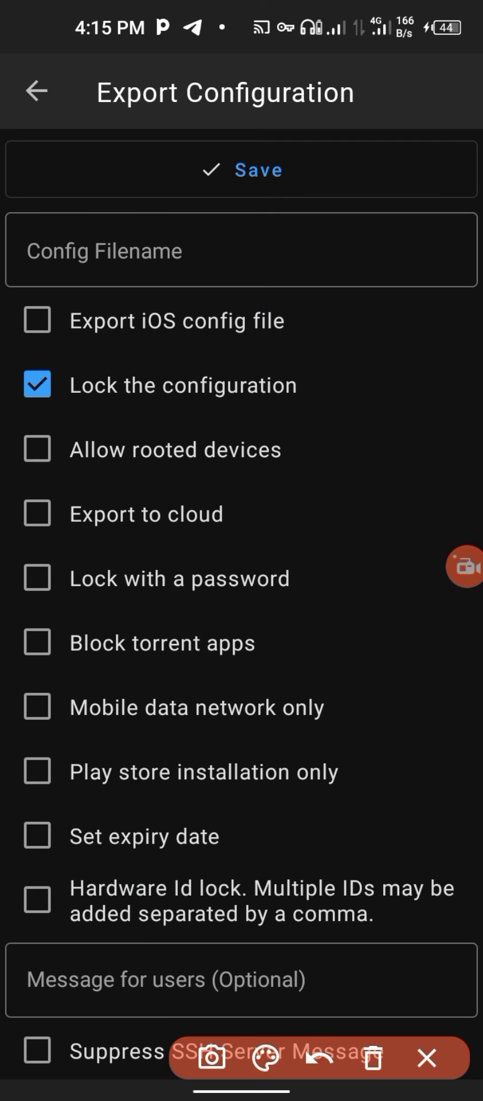
left_click(426, 1057)
Export the locked config and save zedm.npv4 into the Android folder.
left_click(11, 771)
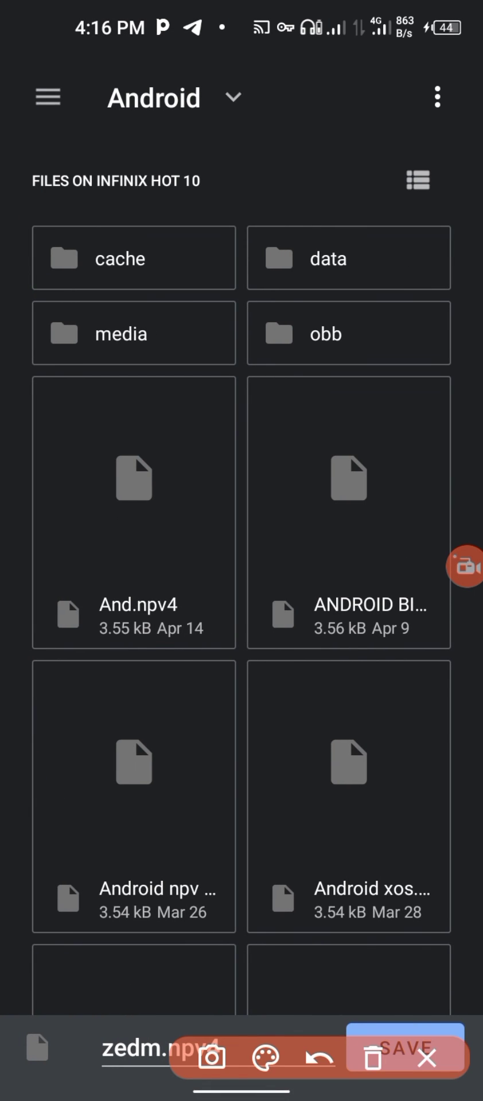
mouse_move(107, 595)
left_mouse_down()
mouse_move(296, 850)
mouse_move(379, 984)
left_mouse_up()
left_click_drag(339, 982, 397, 948)
left_click(319, 1057)
left_click(427, 1057)
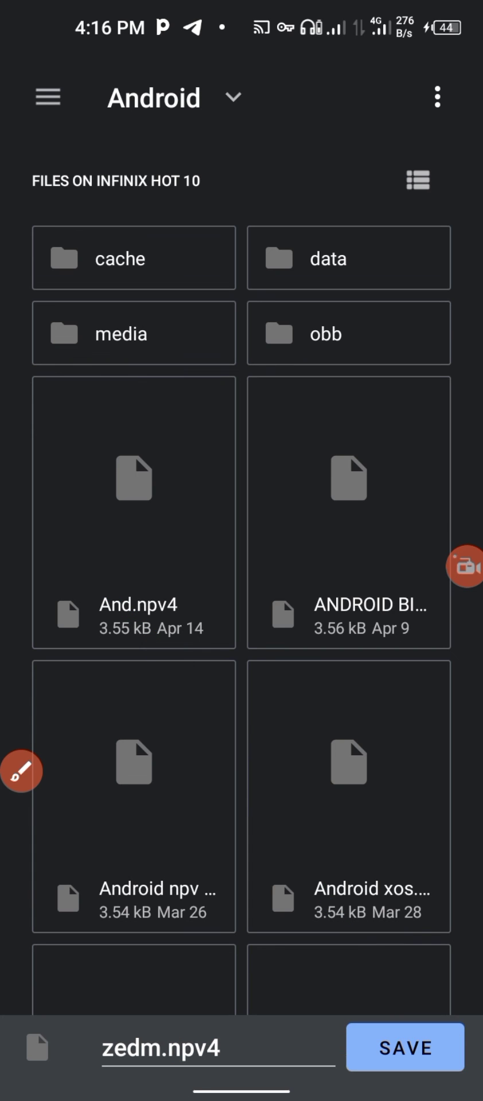
left_click_drag(3, 516, 143, 516)
left_click_drag(2, 516, 143, 517)
left_click(21, 771)
mouse_move(85, 957)
left_mouse_down()
mouse_move(423, 121)
mouse_move(417, 117)
left_mouse_up()
Import a config from the exported npv4 file via the add-config menu.
left_click(319, 1057)
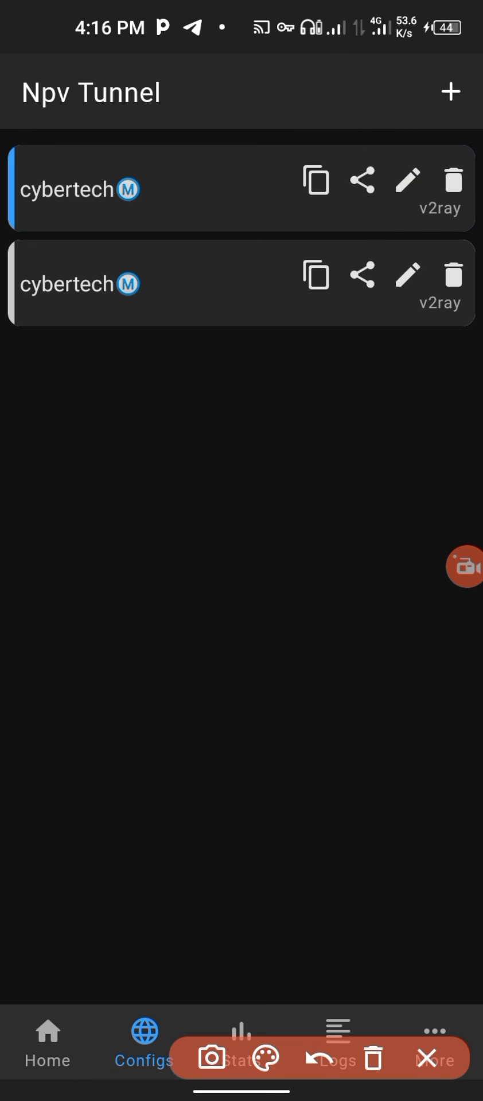
left_click(426, 1057)
left_click(451, 91)
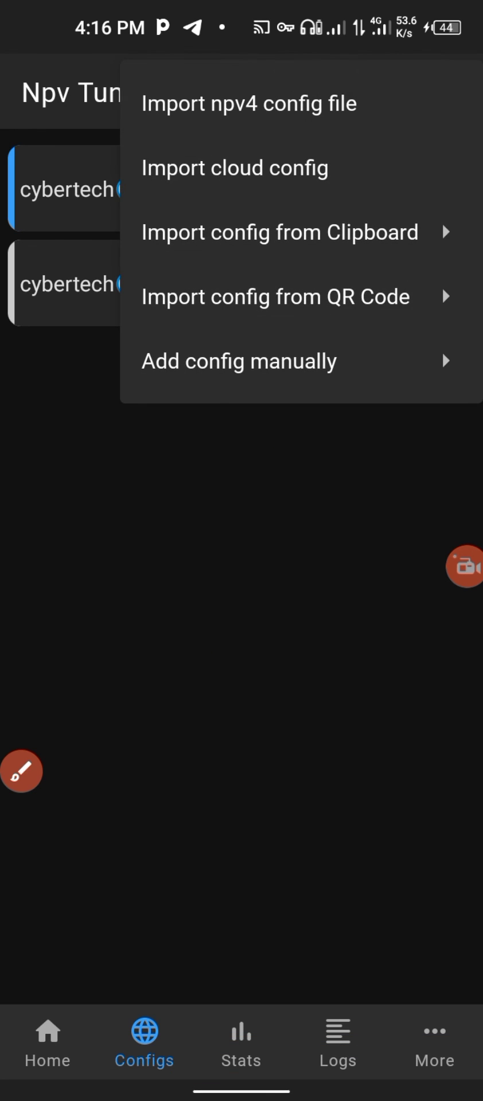
left_click(21, 771)
mouse_move(105, 944)
left_mouse_down()
mouse_move(243, 334)
mouse_move(310, 126)
left_mouse_up()
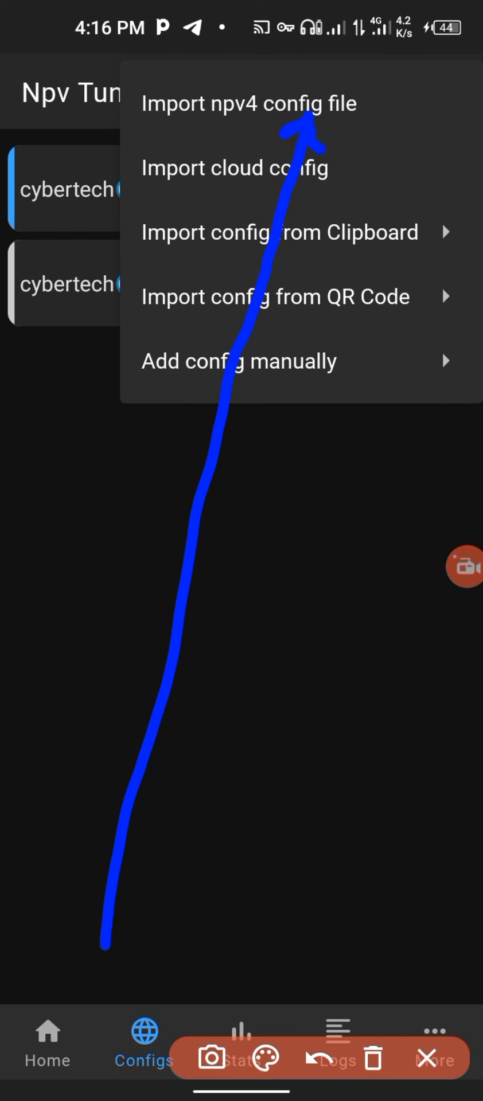
left_click(319, 1058)
left_click(427, 1058)
left_click(301, 103)
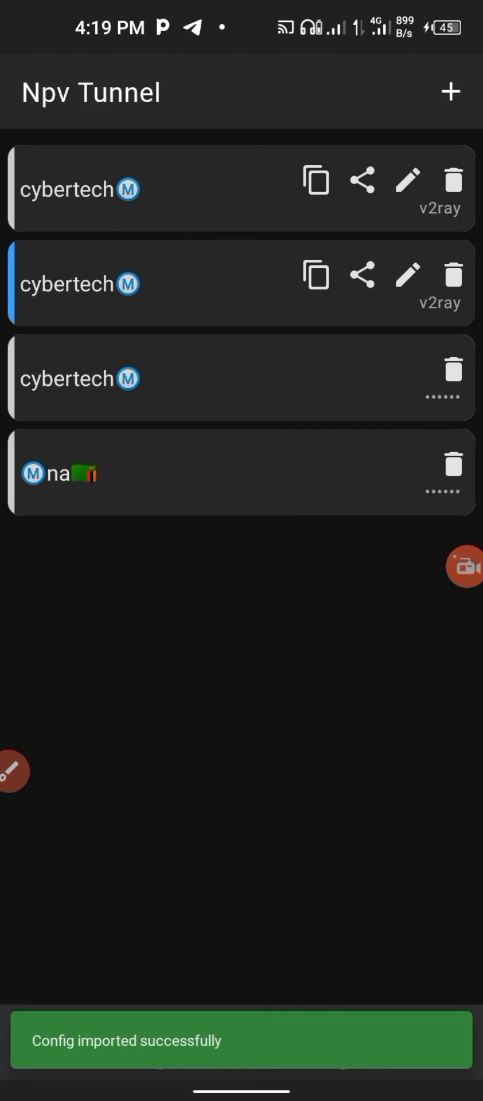
Select the imported 'na' config and connect the tunnel from the Home screen.
left_click(314, 472)
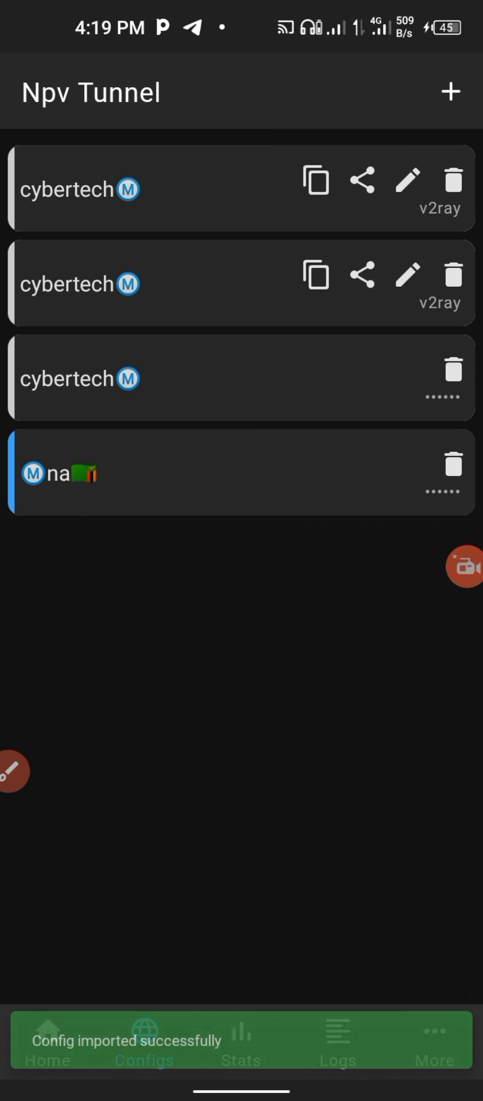
left_click(47, 1041)
left_click(424, 945)
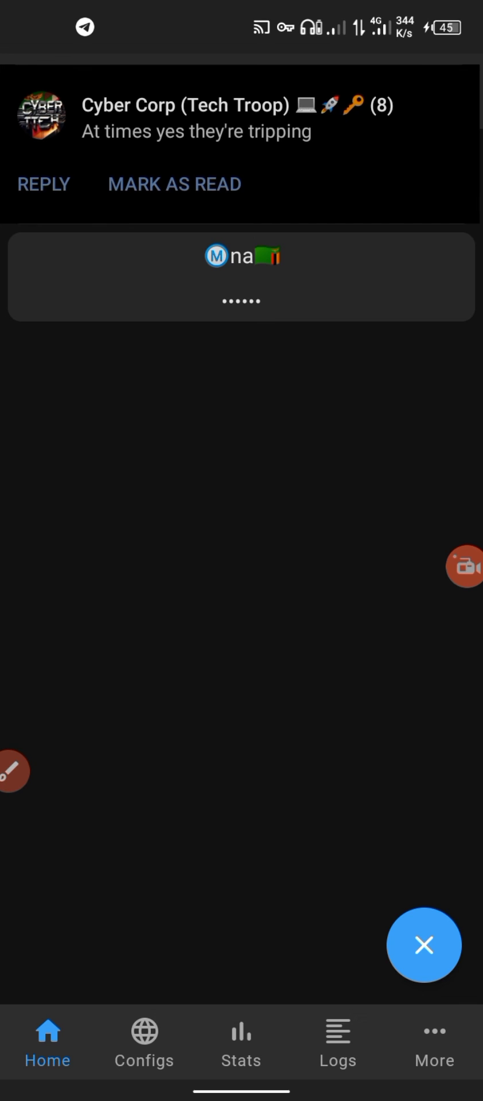
left_click_drag(241, 143, 214, 143)
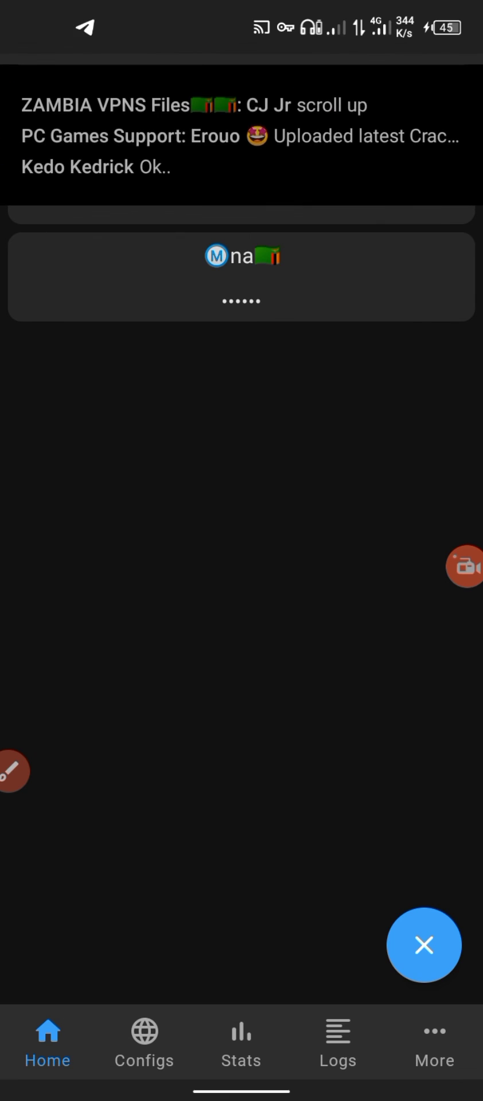
left_click_drag(321, 132, 34, 132)
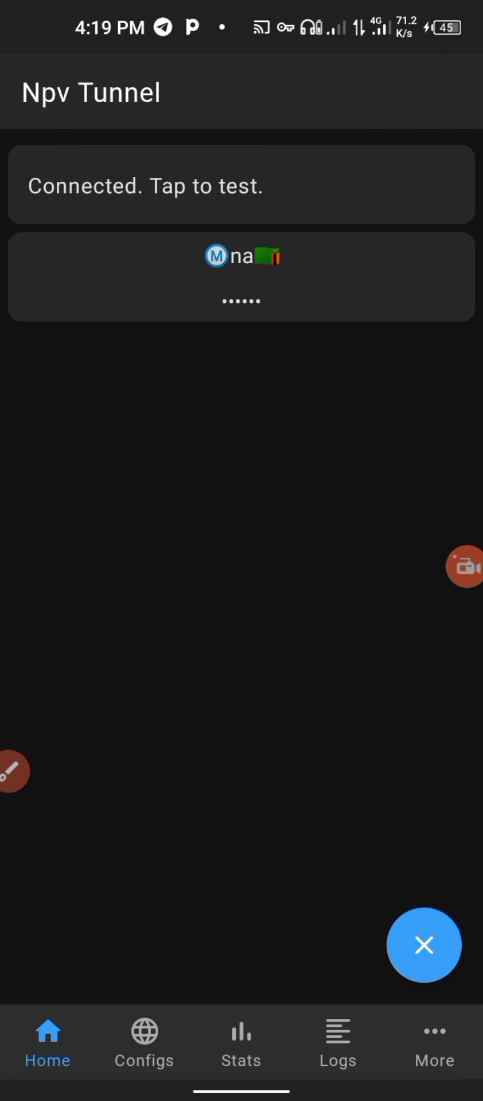